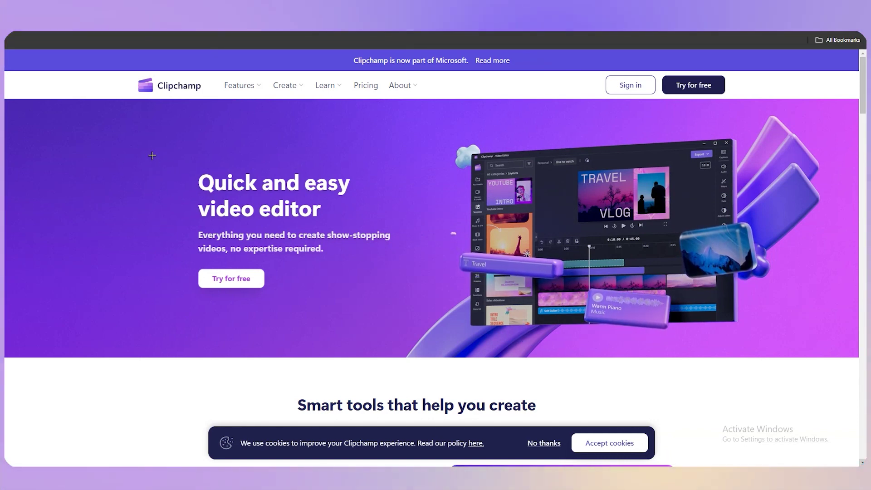
Step: Return to the 'clipchamp' Google results and open the official Clipchamp website
key("alt+Left")
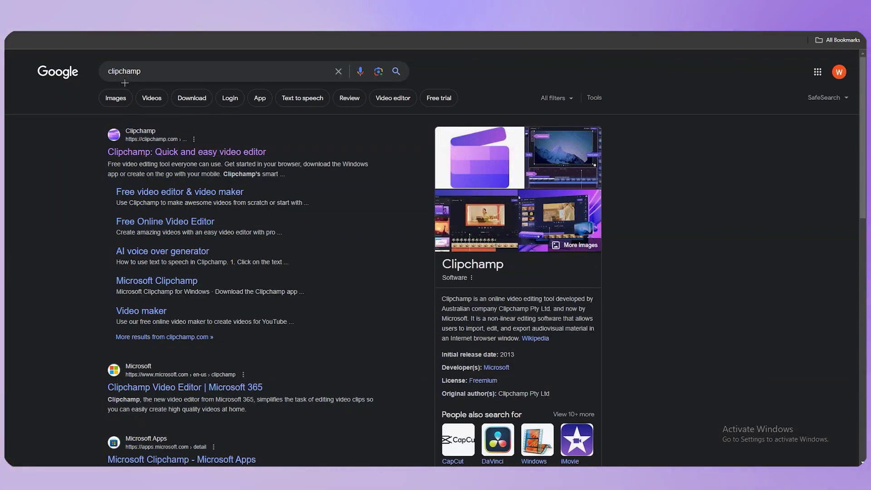
left_click(174, 152)
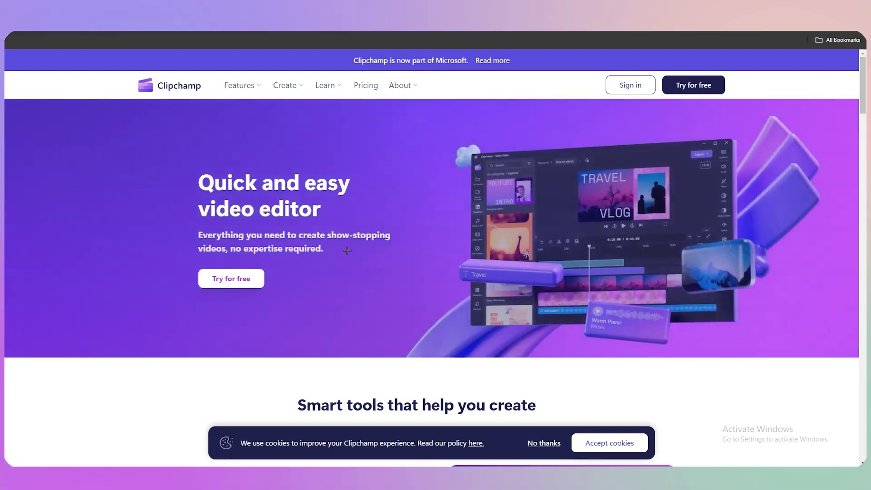
mouse_move(243, 91)
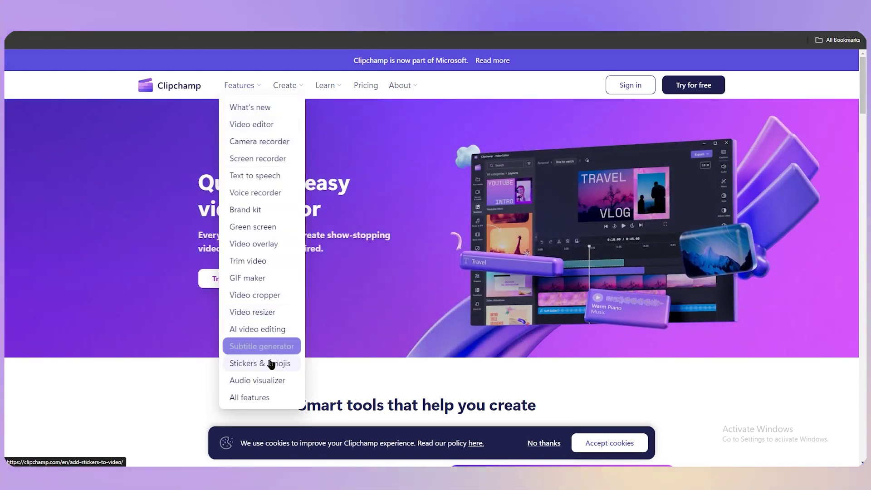
scroll(476, 278, "down", 10)
scroll(476, 277, "up", 10)
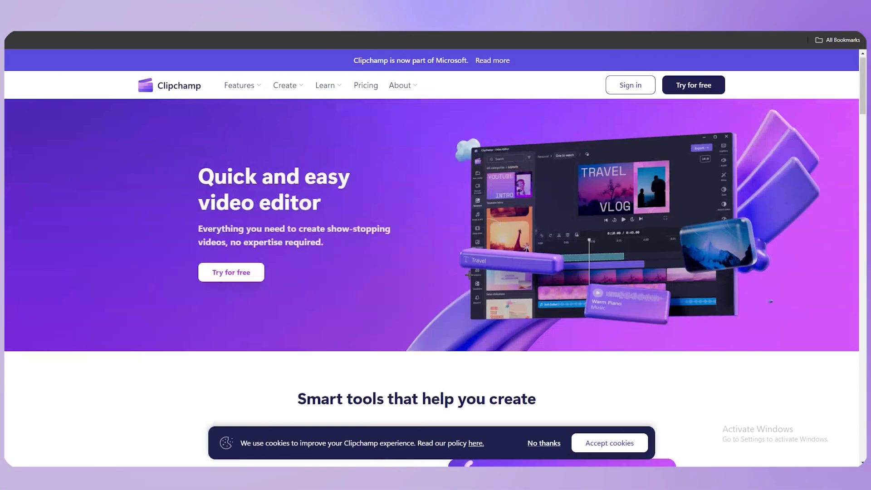
mouse_move(216, 82)
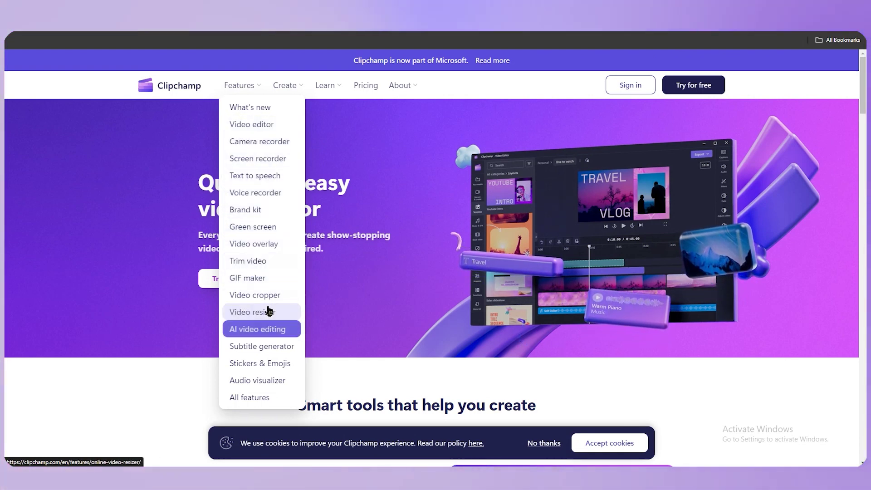
scroll(268, 313, "down", 4)
scroll(319, 346, "down", 2)
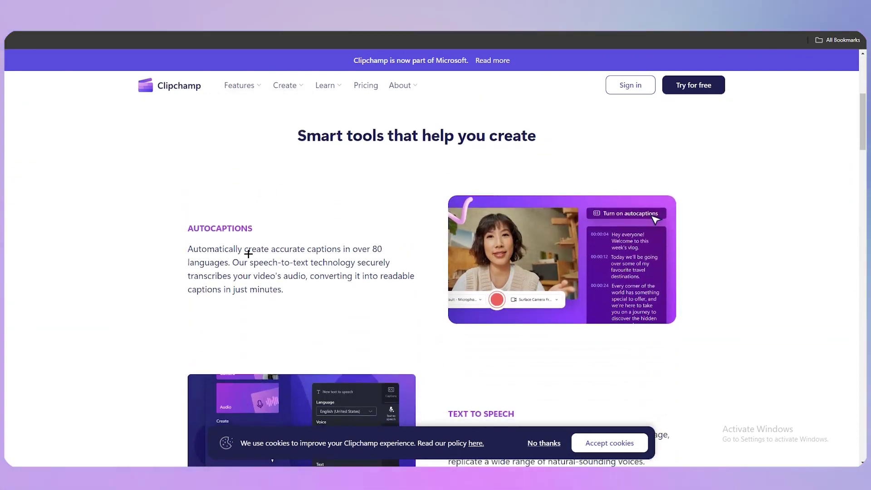
scroll(429, 294, "down", 7)
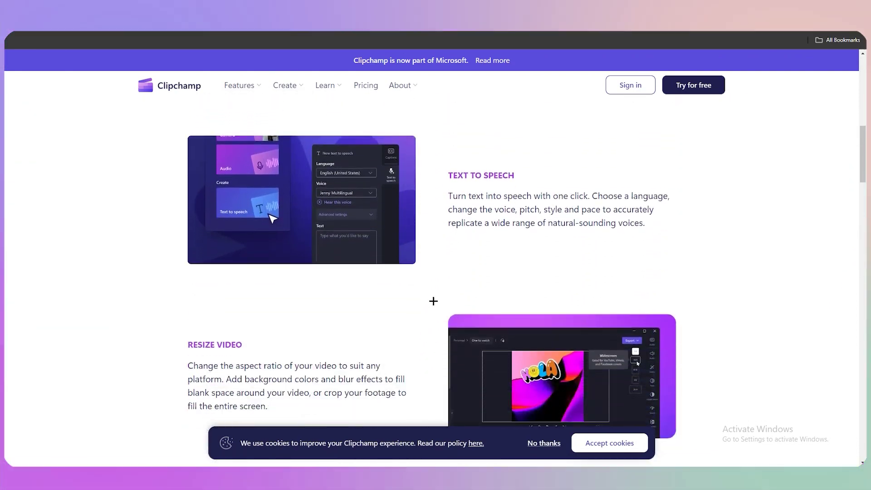
scroll(226, 293, "down", 2)
scroll(529, 311, "up", 15)
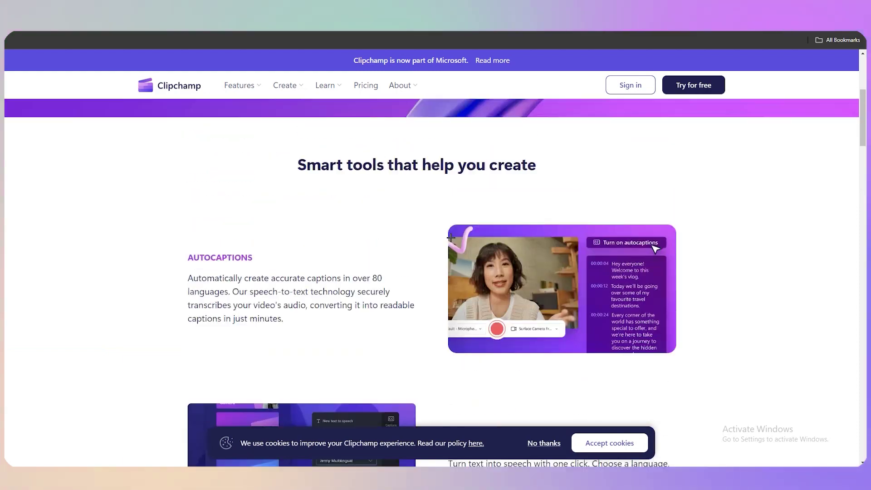
scroll(415, 241, "up", 2)
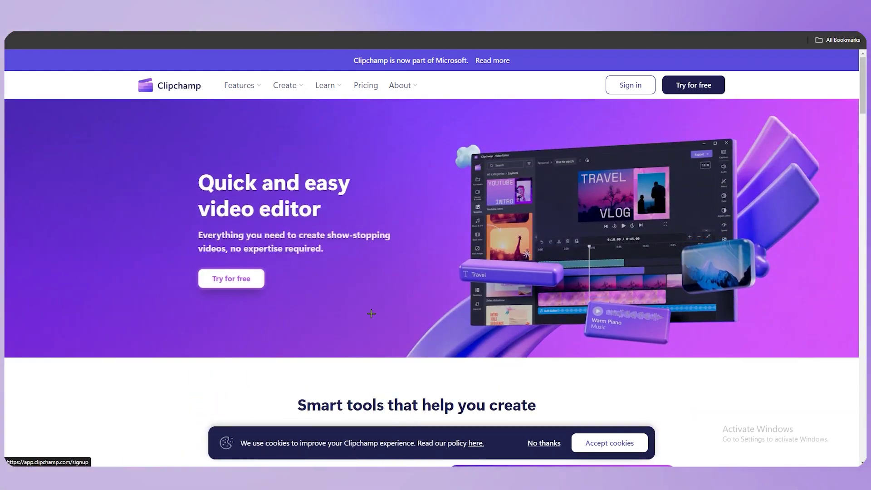
Step: Sign up through 'Try for free' and continue with the existing Google account
left_click(371, 313)
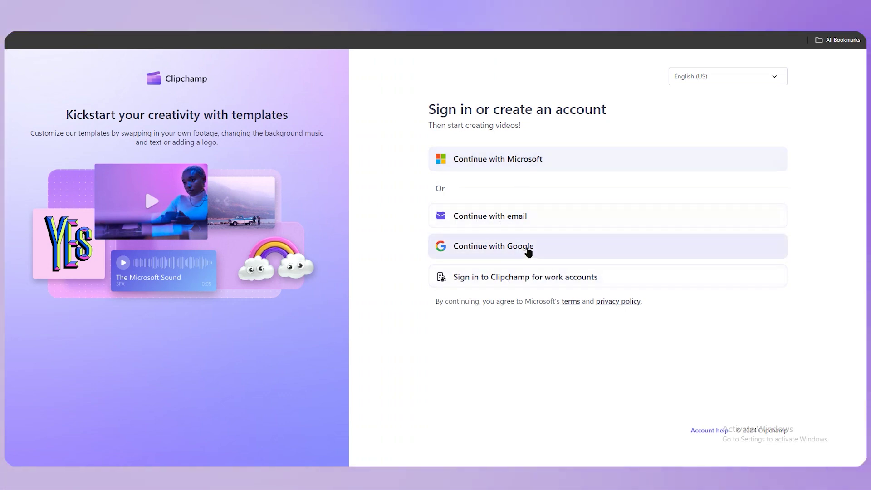
left_click(525, 247)
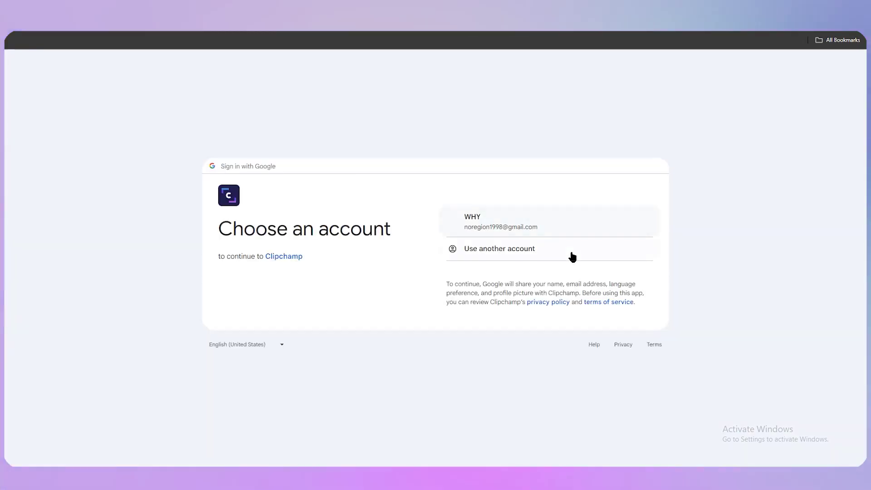
left_click(524, 246)
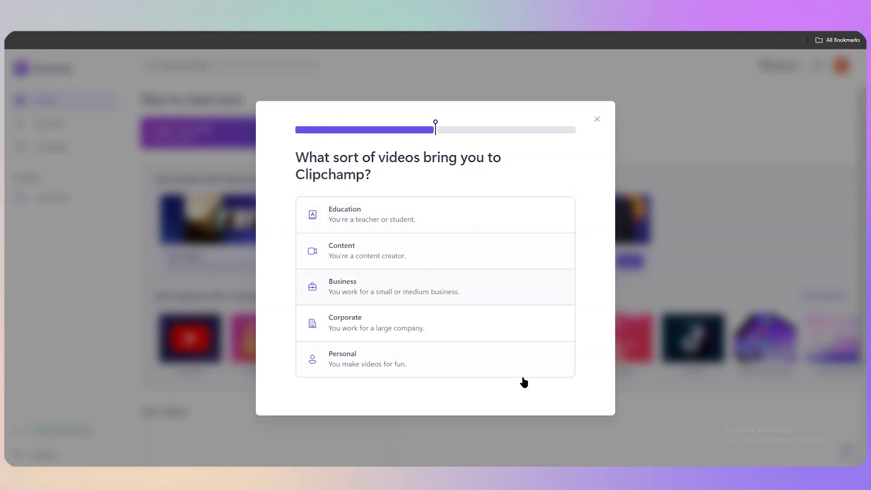
Step: Close the onboarding dialog, clear the stray text selection and scroll through the home page
left_click(596, 120)
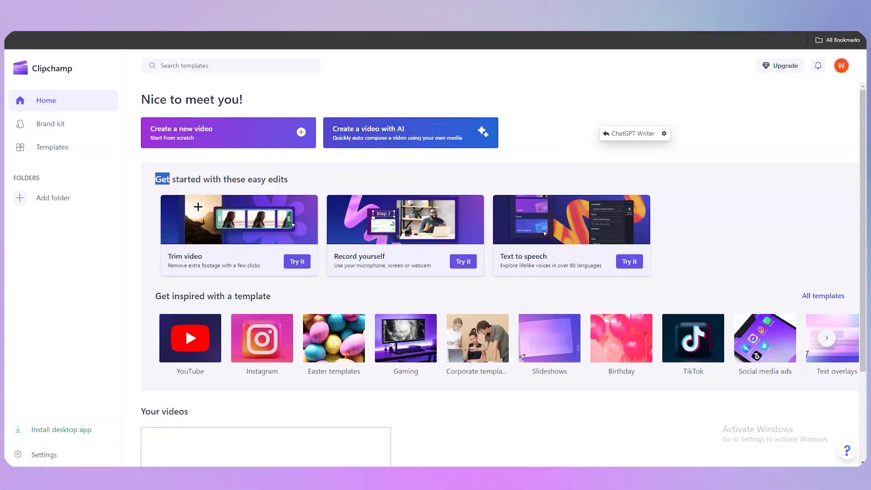
left_click(110, 267)
scroll(389, 342, "down", 3)
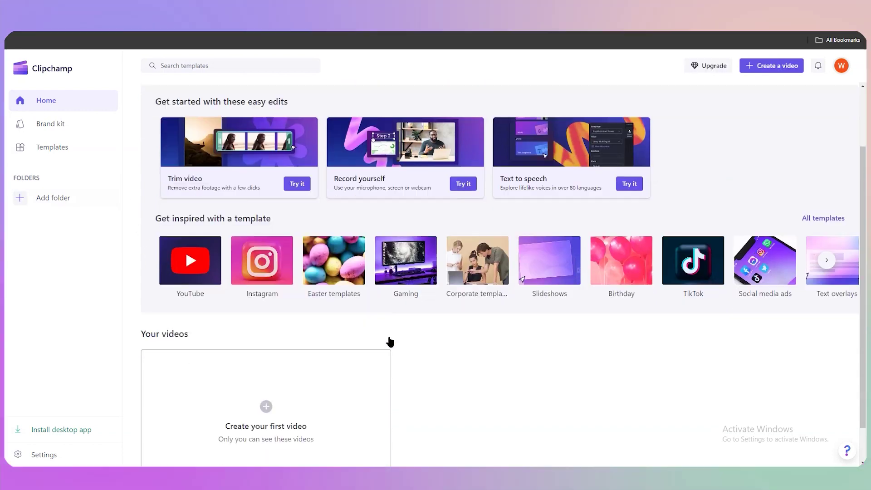
scroll(376, 346, "up", 2)
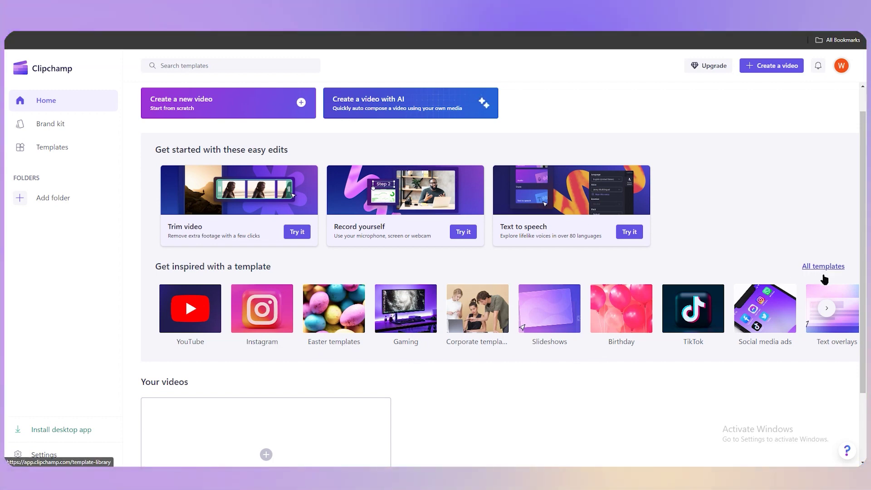
Step: Open All templates, scroll through the category rows, then return to the top
left_click(822, 267)
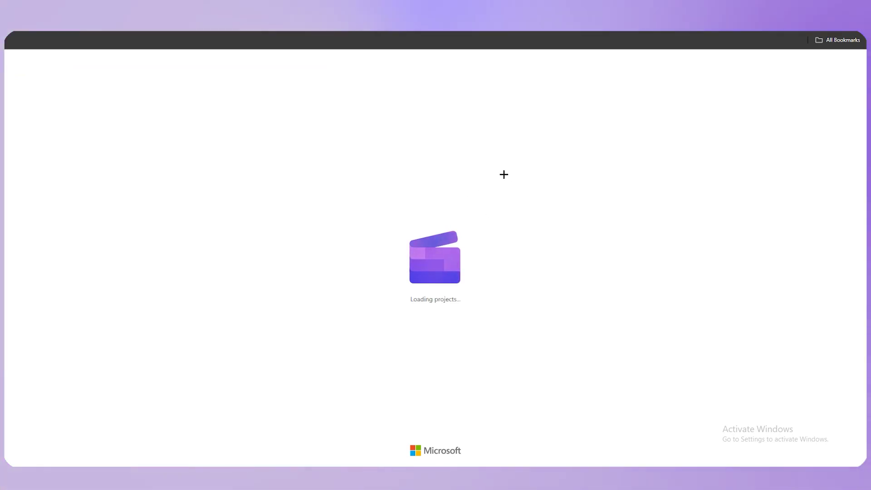
scroll(590, 236, "down", 2)
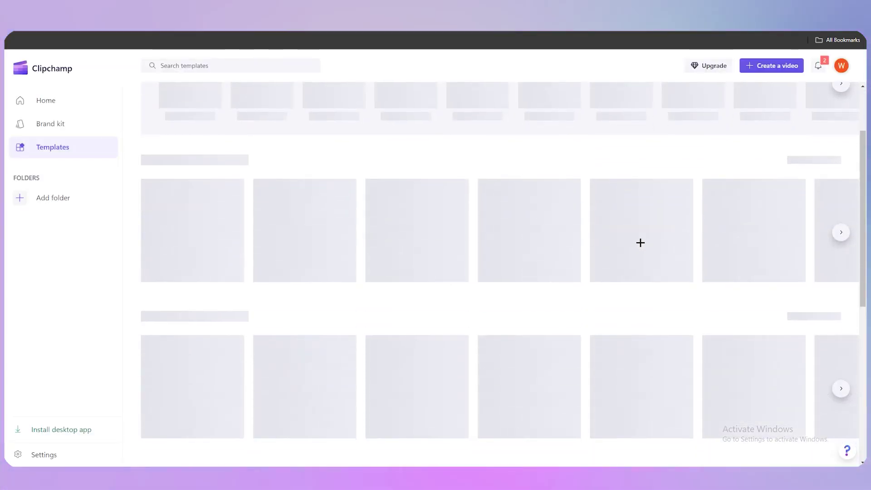
scroll(733, 251, "up", 2)
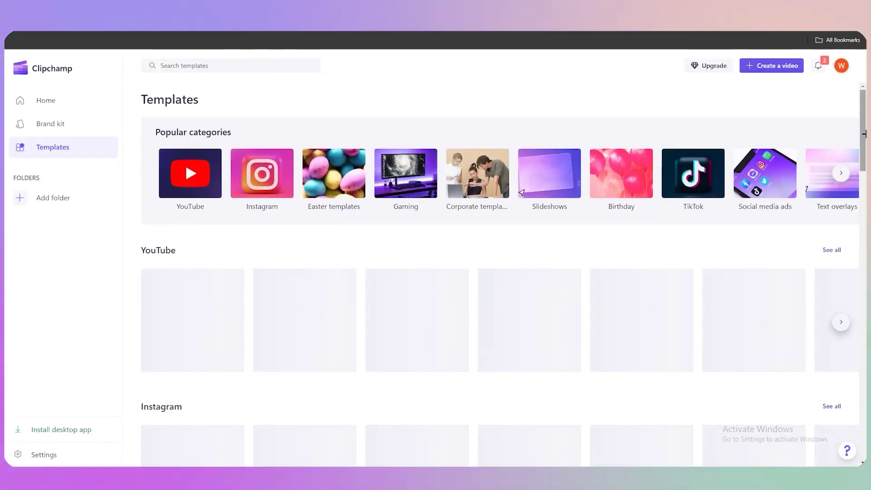
scroll(352, 238, "down", 3)
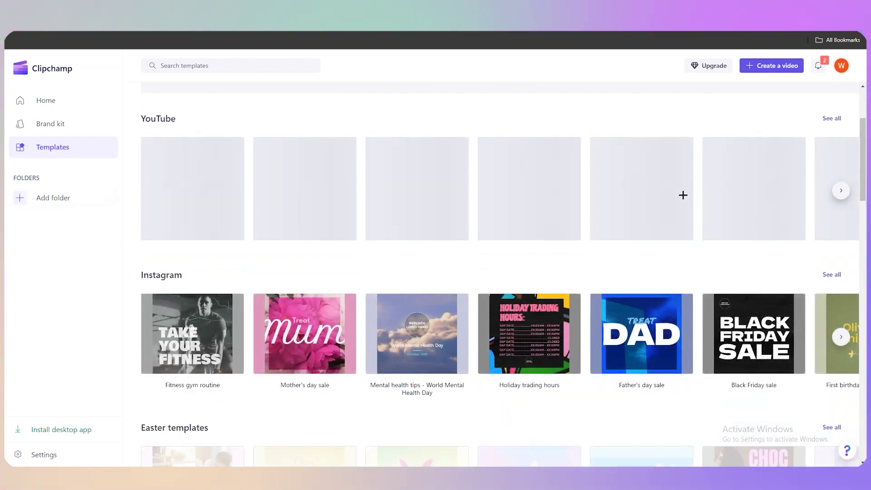
scroll(782, 251, "down", 1)
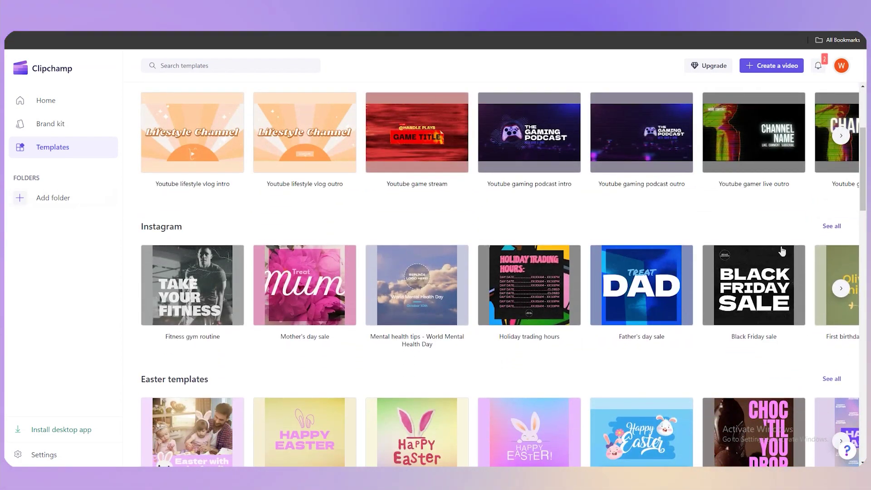
scroll(510, 255, "down", 6)
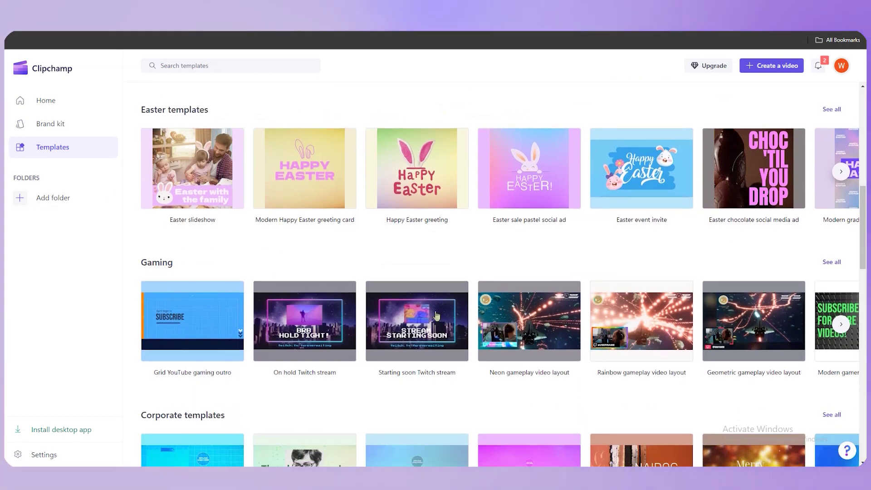
scroll(278, 389, "down", 2)
scroll(179, 341, "down", 6)
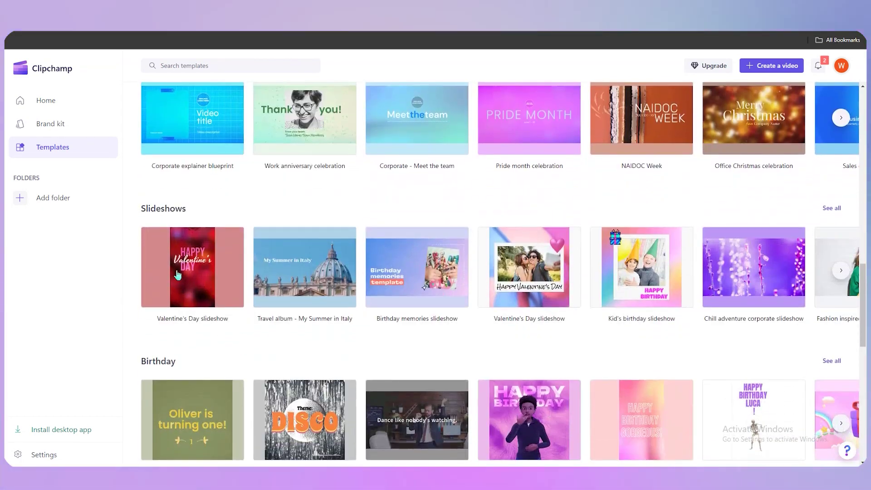
scroll(217, 327, "down", 3)
scroll(171, 385, "down", 4)
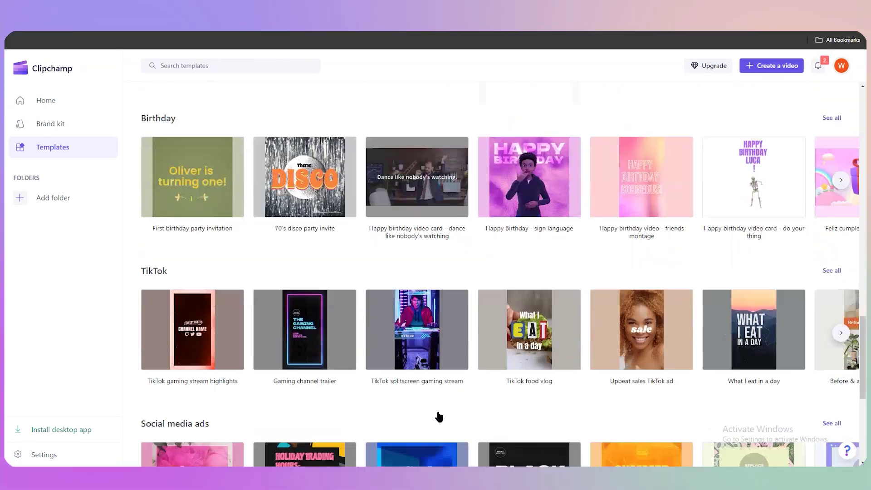
scroll(828, 344, "down", 3)
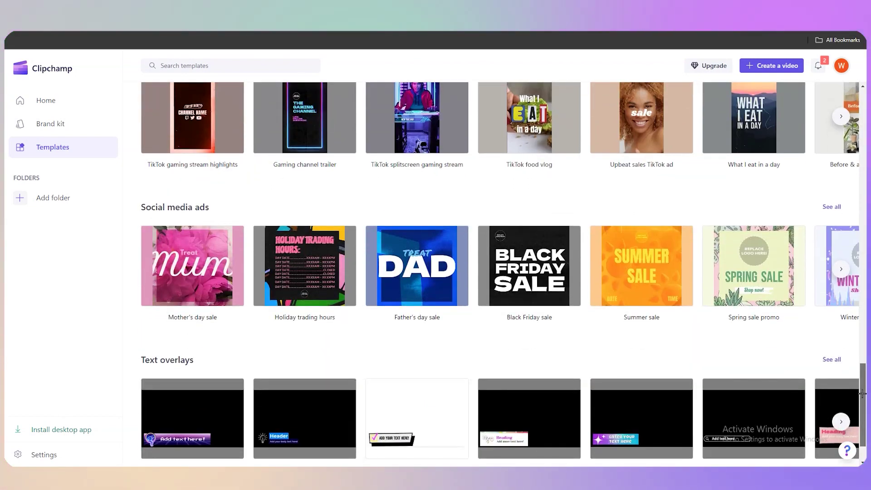
scroll(864, 344, "up", 4)
left_click_drag(865, 345, 864, 104)
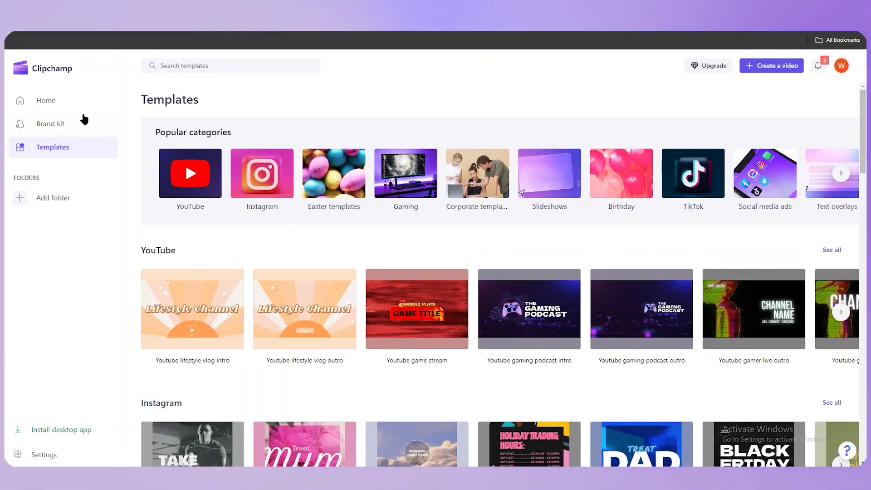
Step: Browse the home page and the empty Brand kit page, ending on the Templates page
left_click(70, 101)
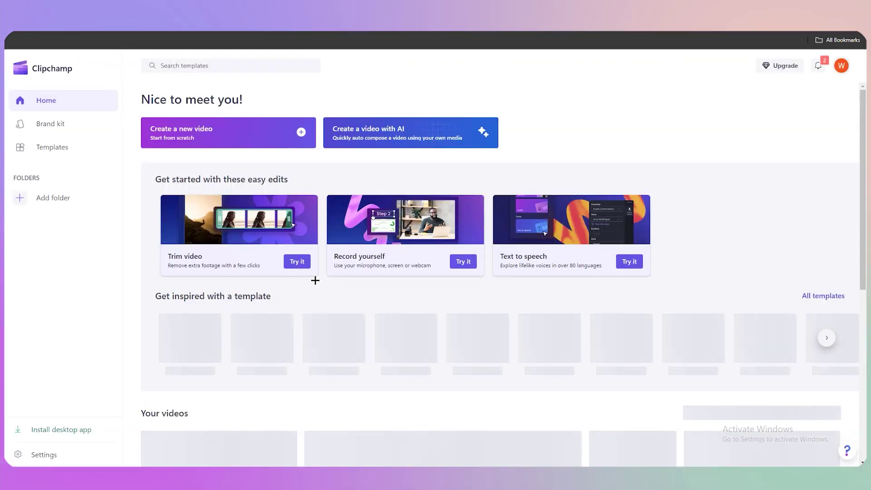
scroll(191, 279, "down", 2)
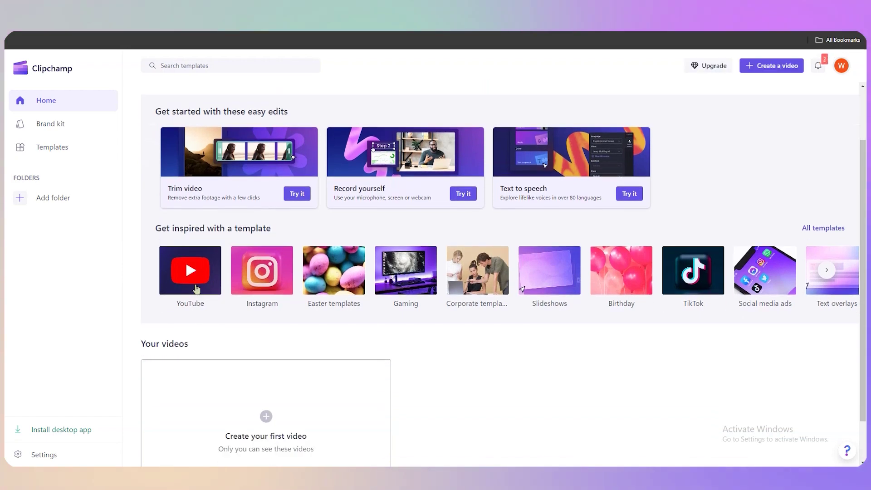
scroll(249, 354, "down", 1)
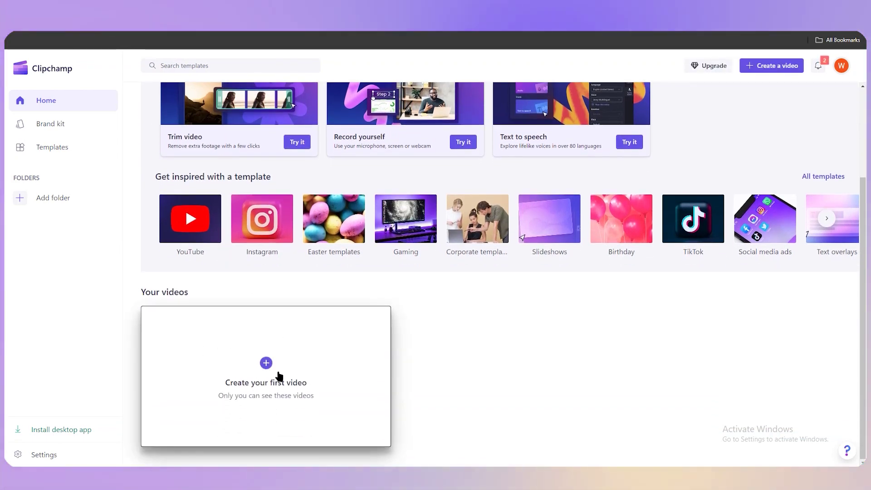
scroll(432, 391, "up", 3)
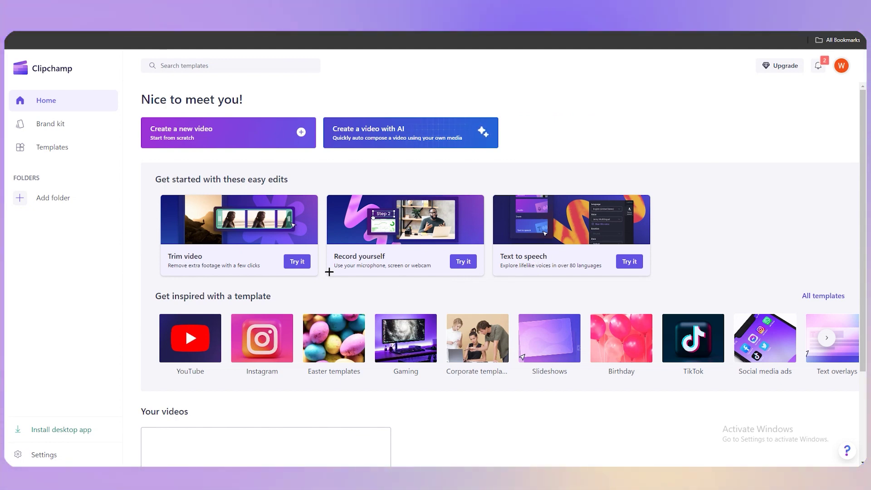
left_click(51, 126)
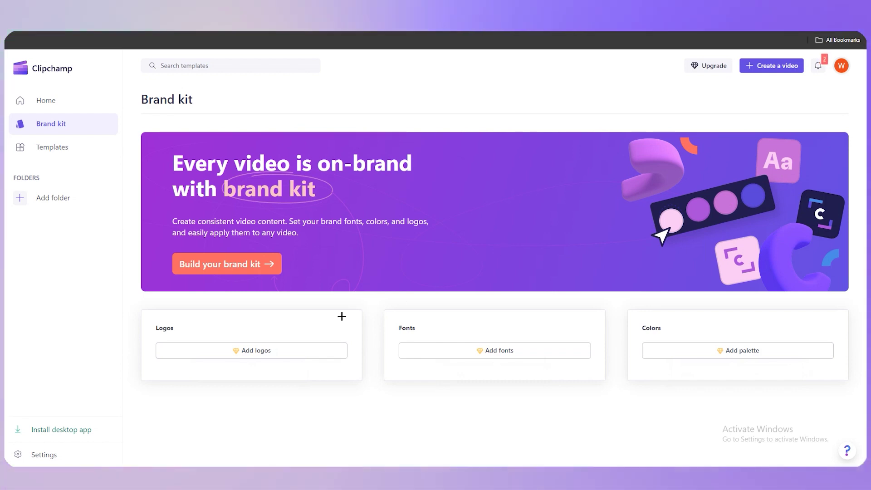
left_click(50, 147)
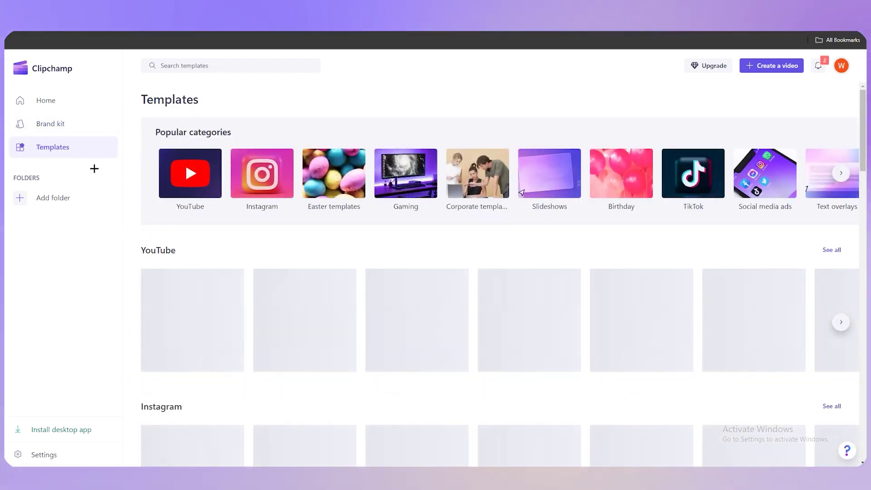
Step: Add a folder and name it 'DEMO'
left_click(54, 202)
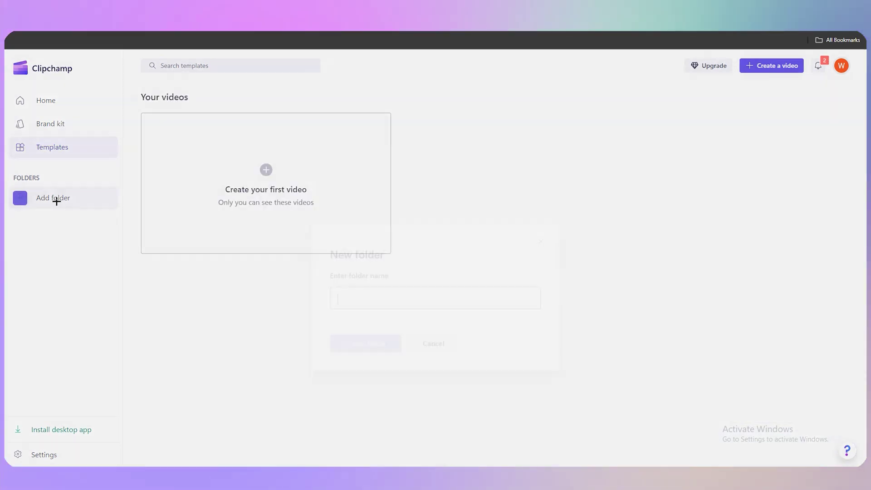
left_click(356, 259)
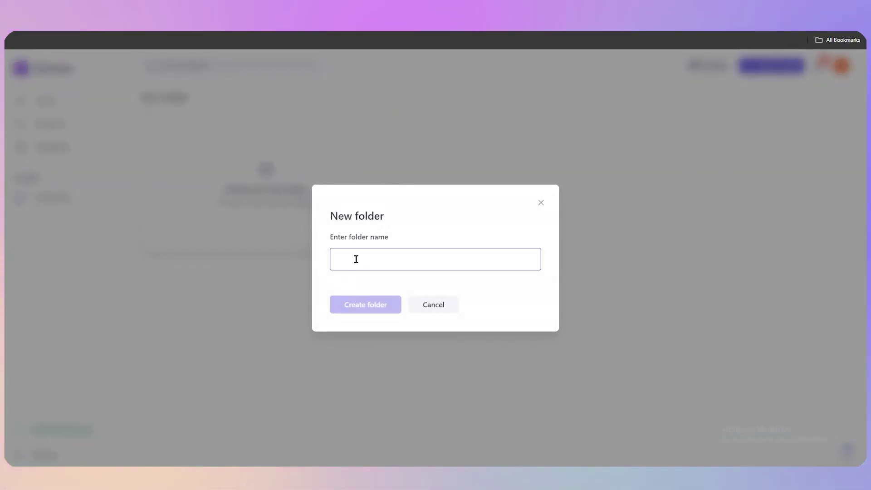
type("DEMO")
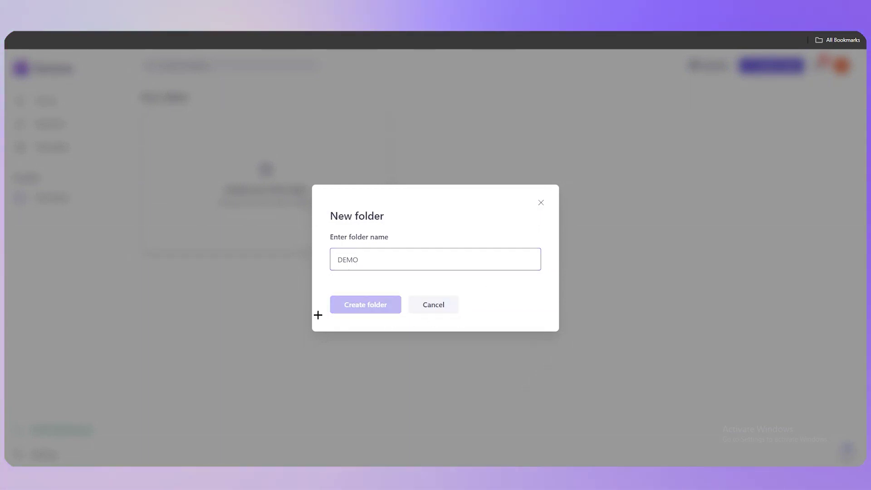
left_click(379, 305)
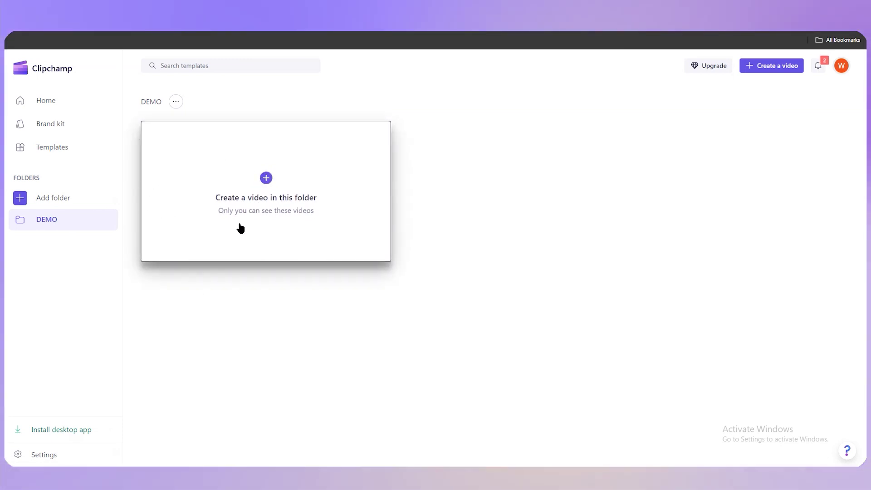
Step: Go to Home and choose Create a new video
left_click(59, 104)
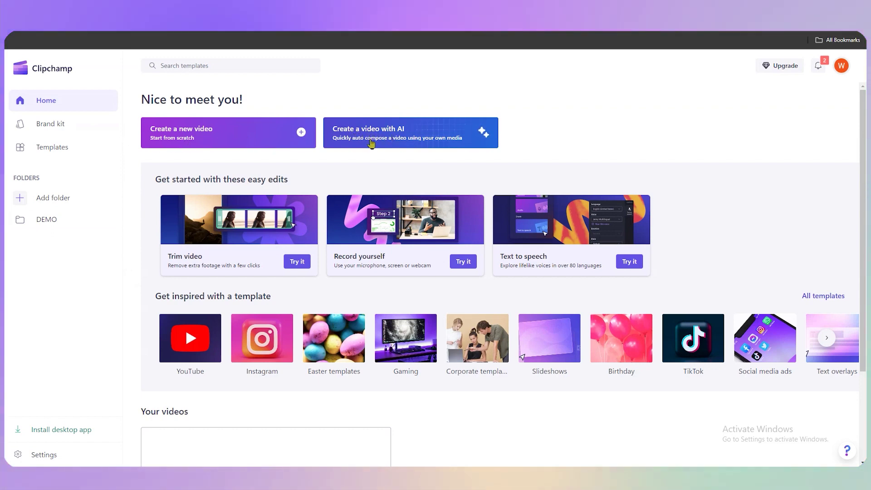
left_click(193, 141)
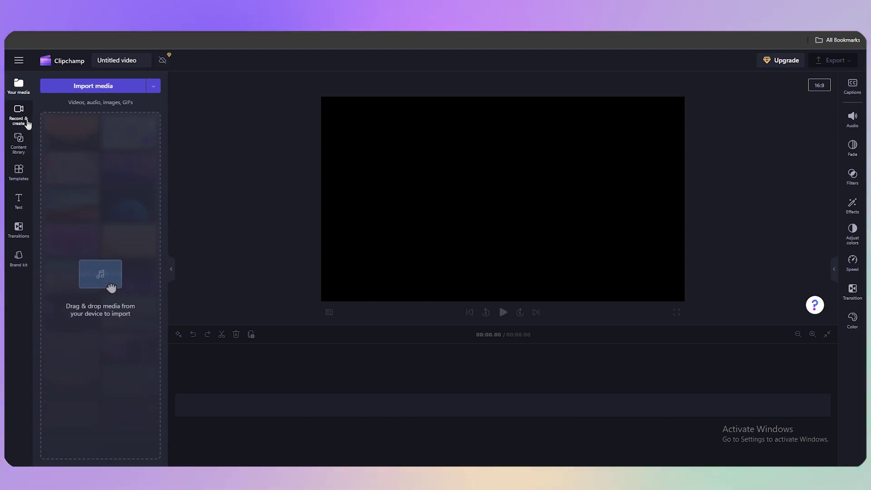
Step: Check the Record & create options, then switch to the editor's Content library
left_click(27, 122)
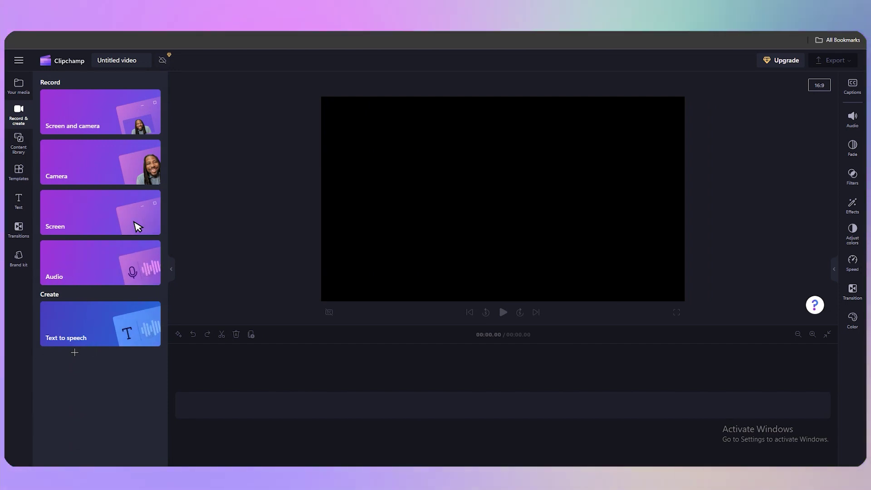
left_click(18, 152)
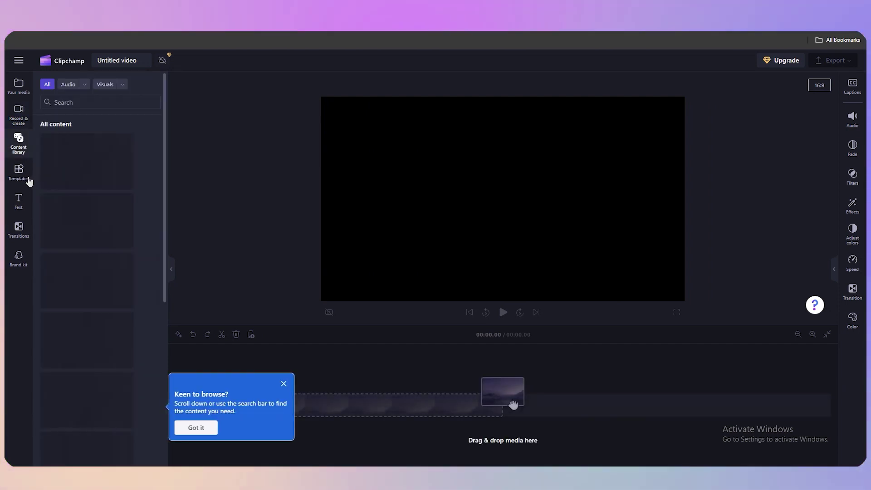
scroll(161, 259, "down", 3)
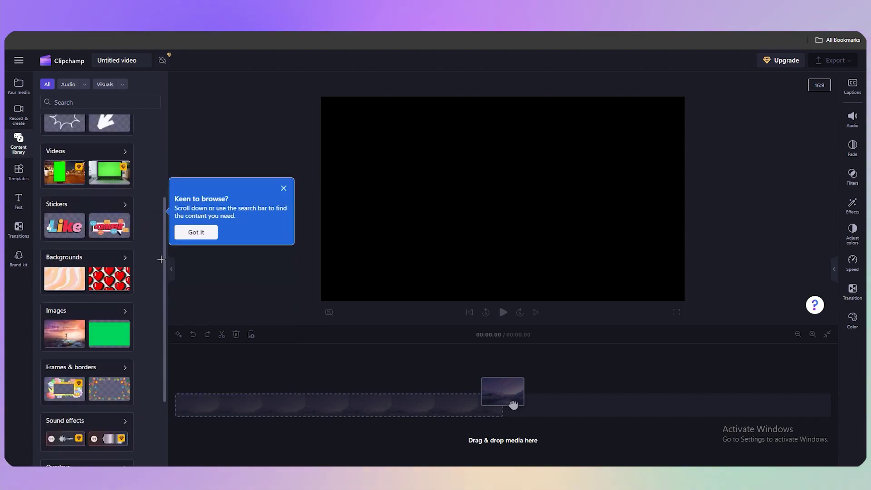
scroll(135, 345, "down", 3)
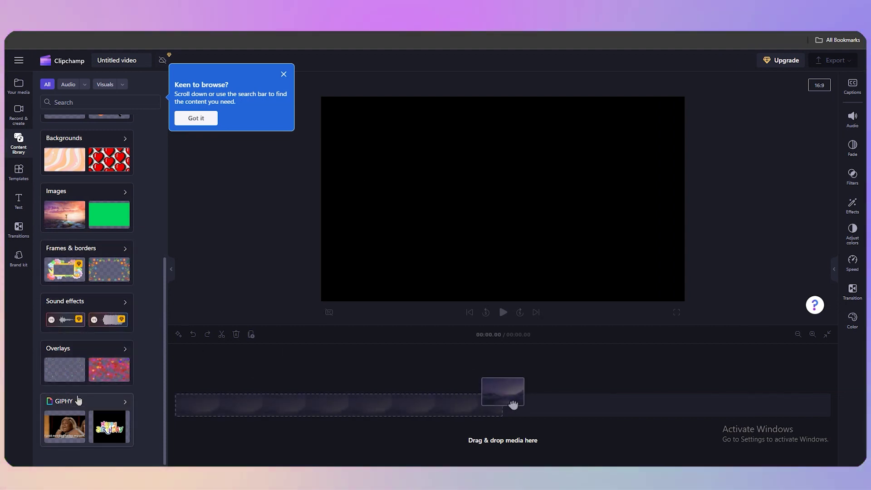
scroll(88, 318, "up", 3)
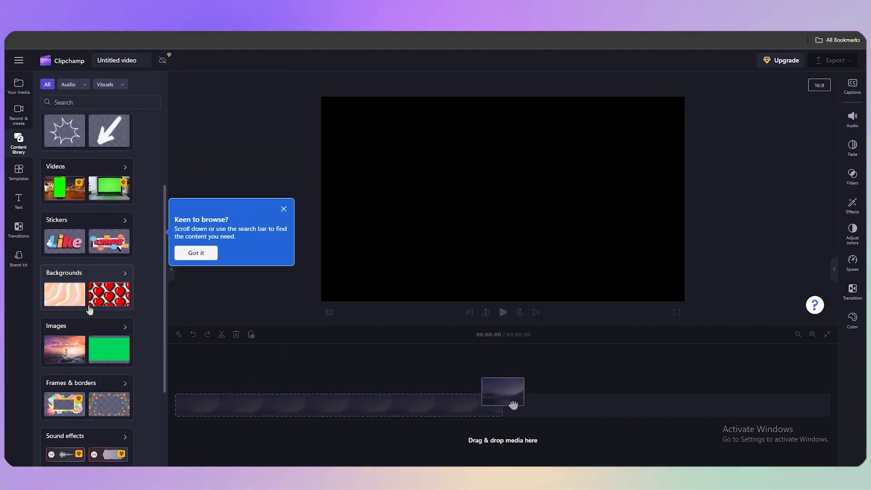
scroll(89, 310, "up", 1)
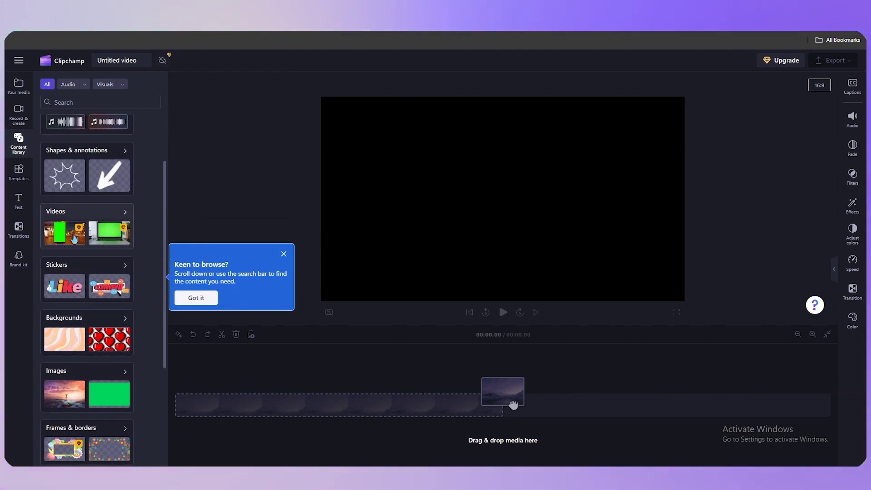
scroll(72, 233, "up", 1)
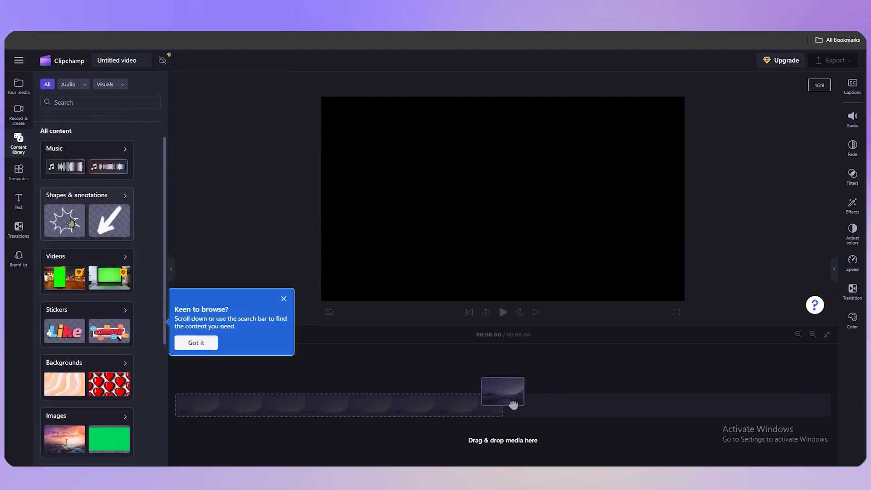
scroll(97, 288, "up", 3)
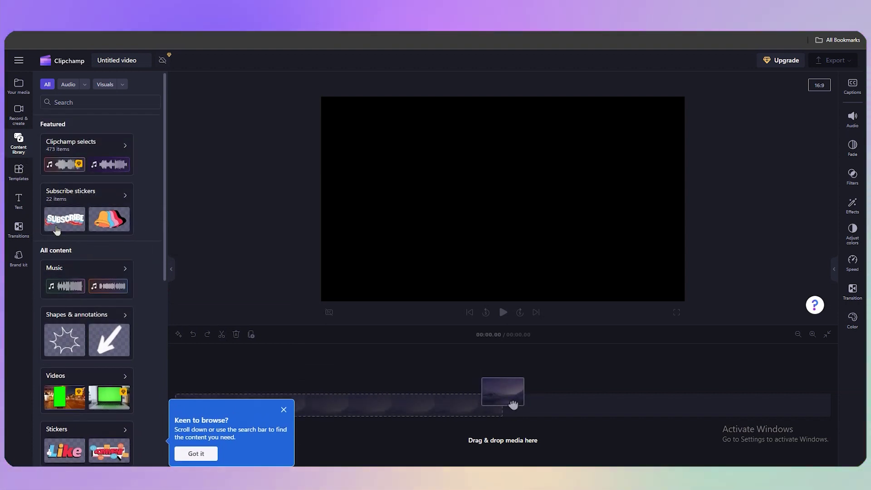
Step: Look through the Templates, Text and Transitions panels, ending on the Brand kit panel
left_click(18, 171)
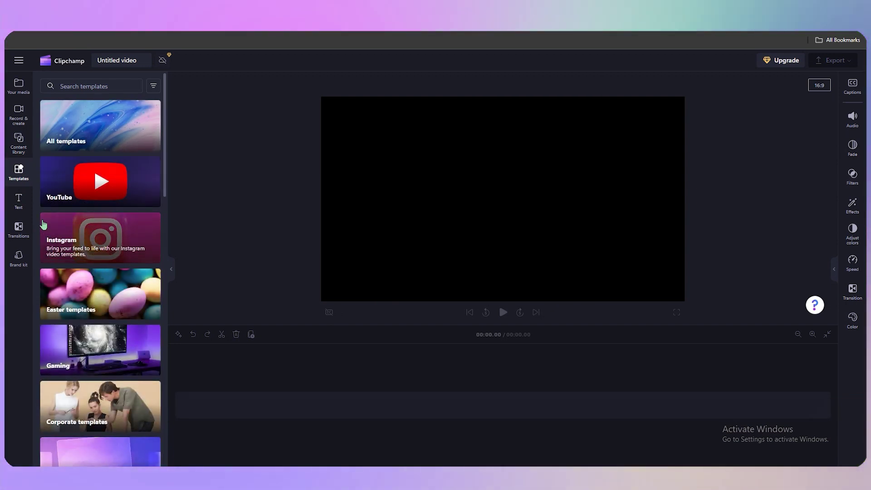
left_click(18, 199)
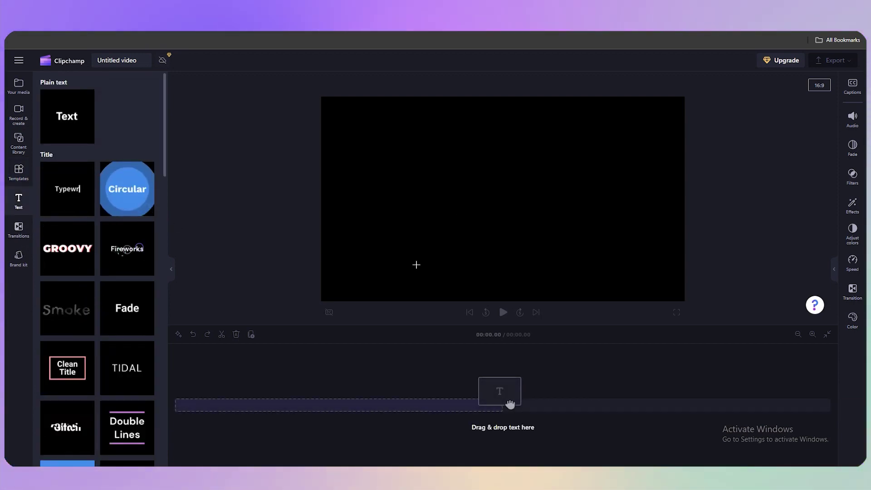
left_click(18, 231)
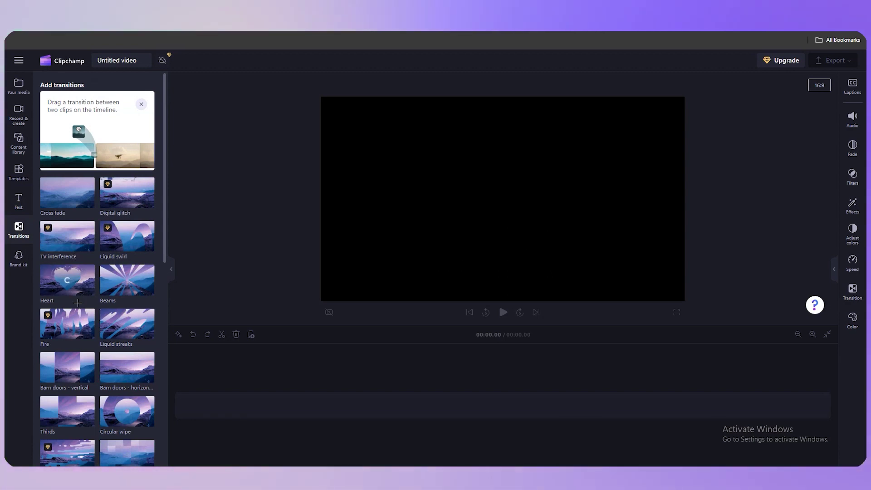
scroll(97, 254, "down", 1)
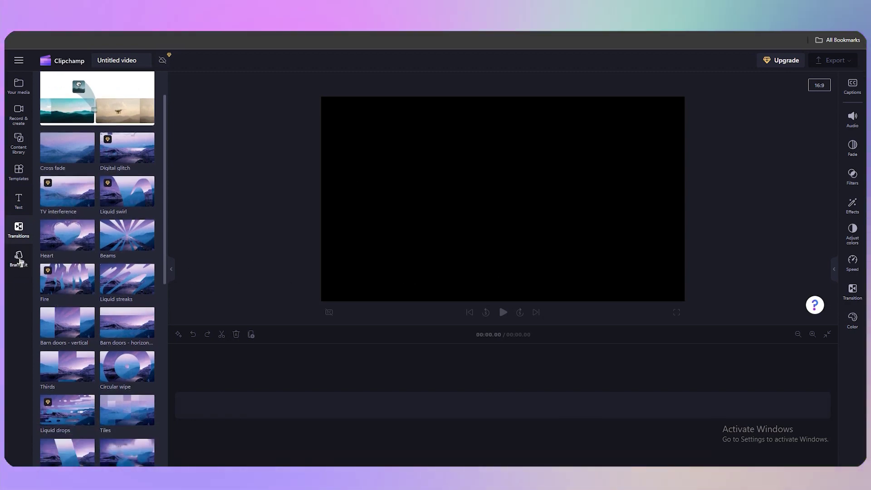
left_click(19, 257)
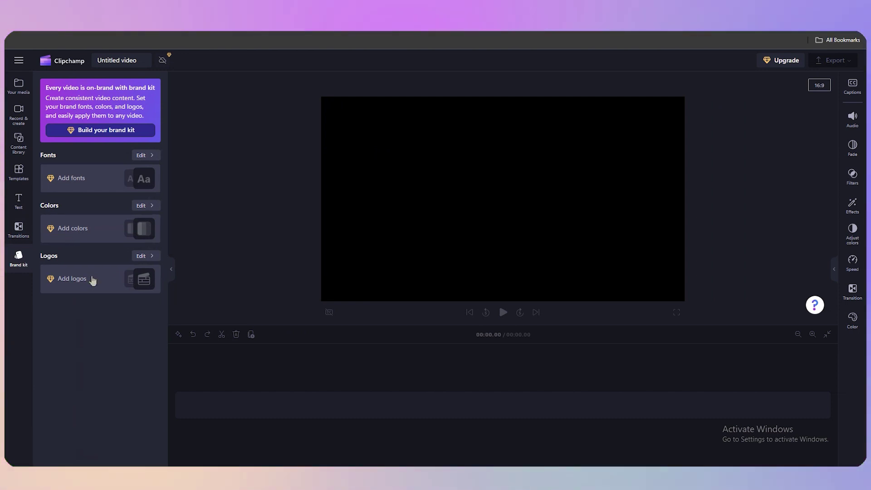
Step: Collapse the left panel, try the Audio, Filters, Effects and Color panels, then reopen Your media
left_click(18, 86)
left_click(18, 86)
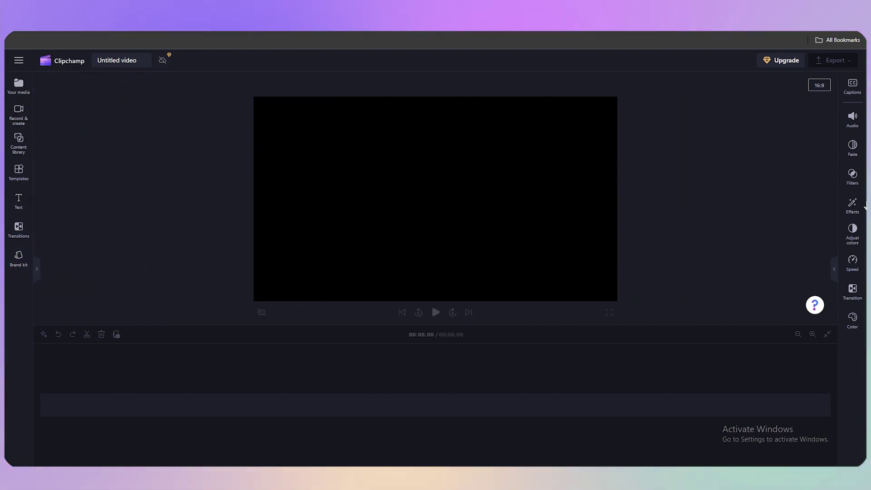
left_click(862, 127)
left_click(863, 178)
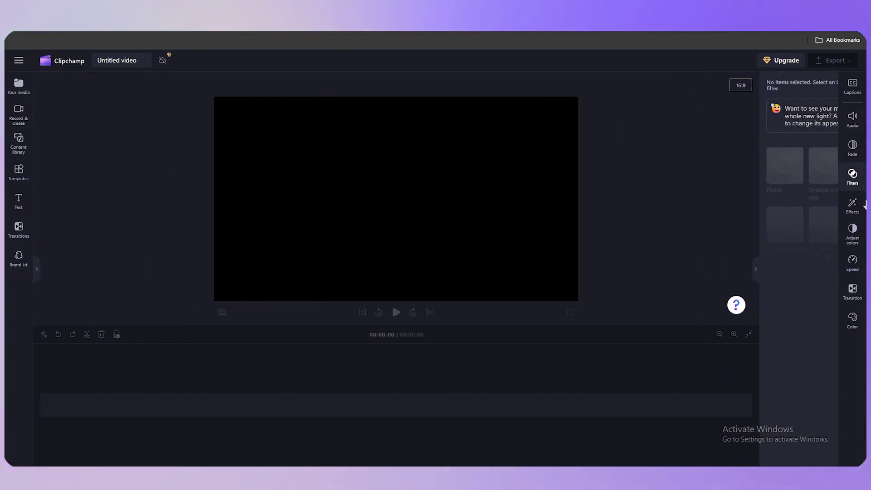
left_click(851, 203)
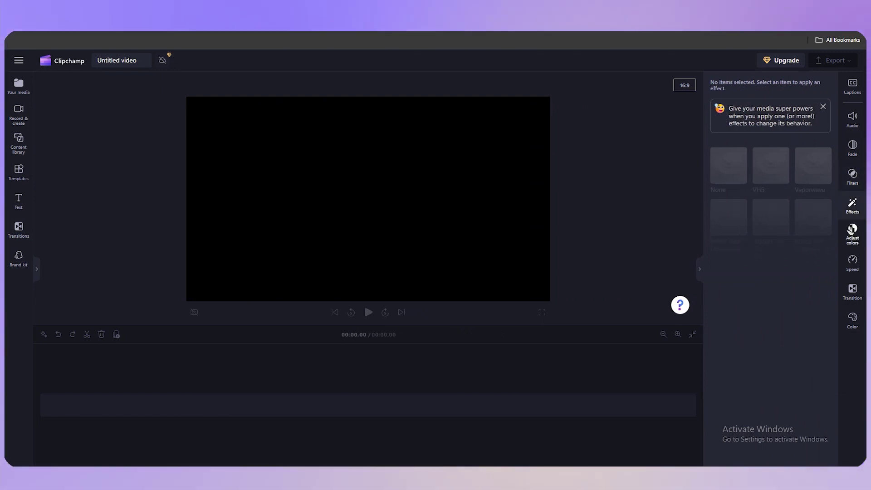
left_click(857, 247)
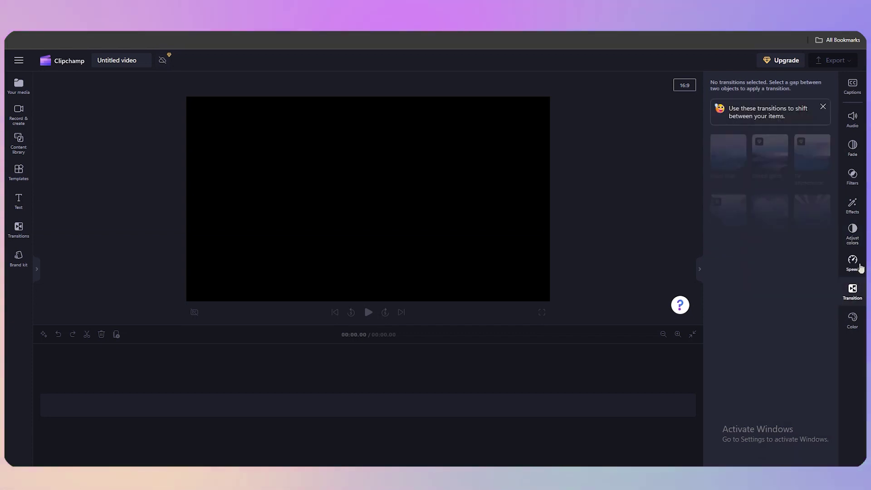
left_click(861, 320)
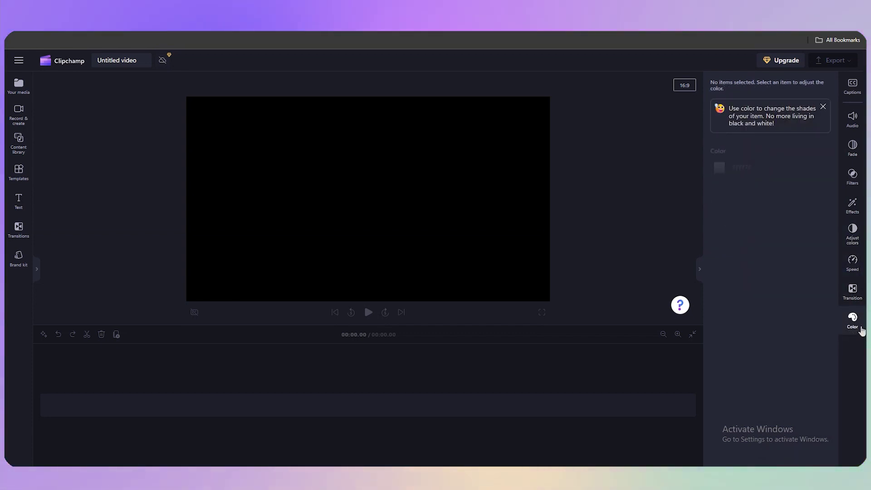
left_click(861, 318)
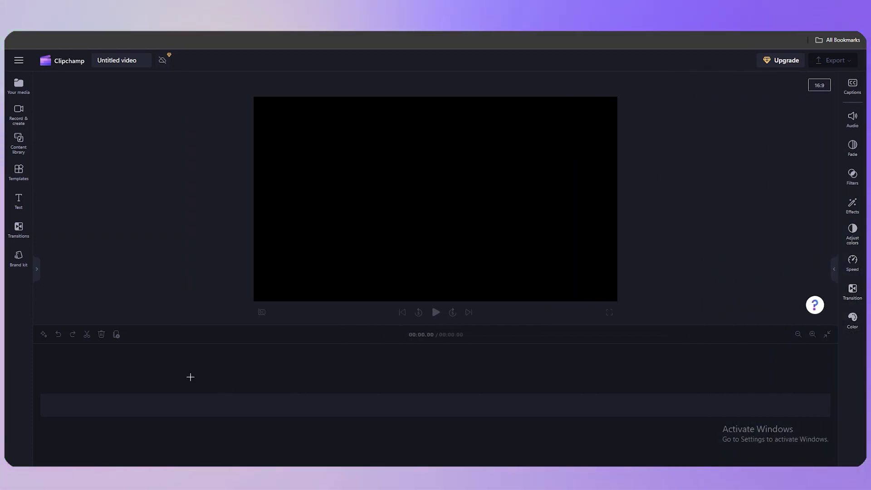
left_click(36, 269)
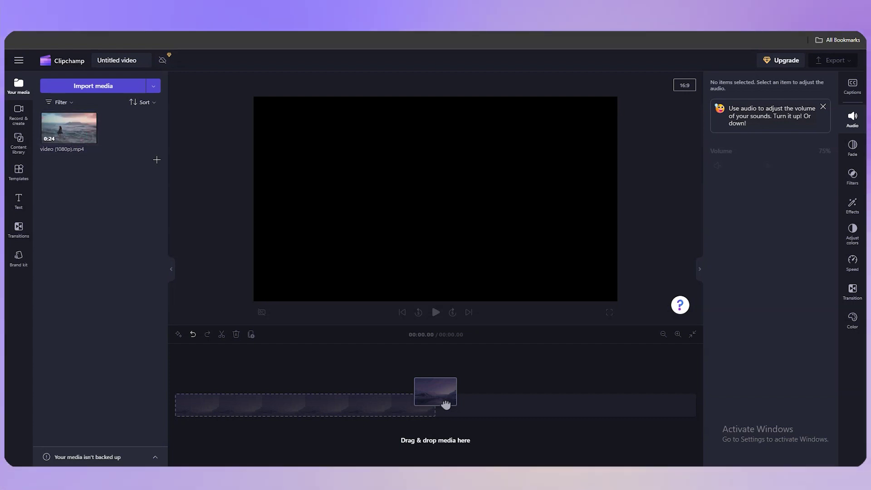
Step: Place video (1080p).mp4 on the timeline, with its audio detached to a separate track
left_click_drag(446, 404, 317, 414)
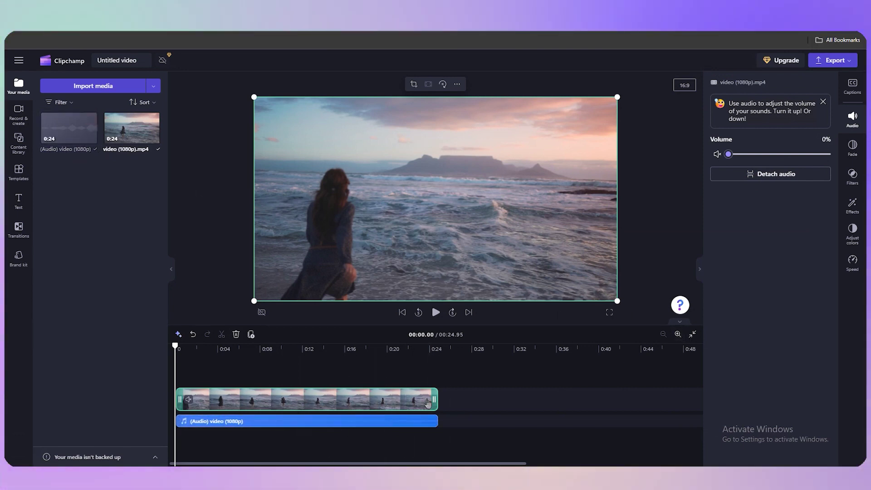
Step: Give the beach clip a 0.5s fade-in and play the preview to check it
left_click(860, 158)
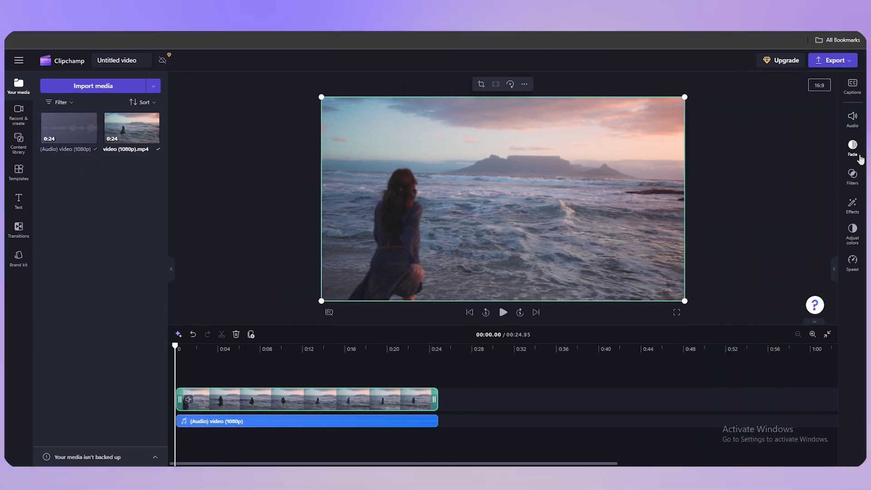
left_click(859, 157)
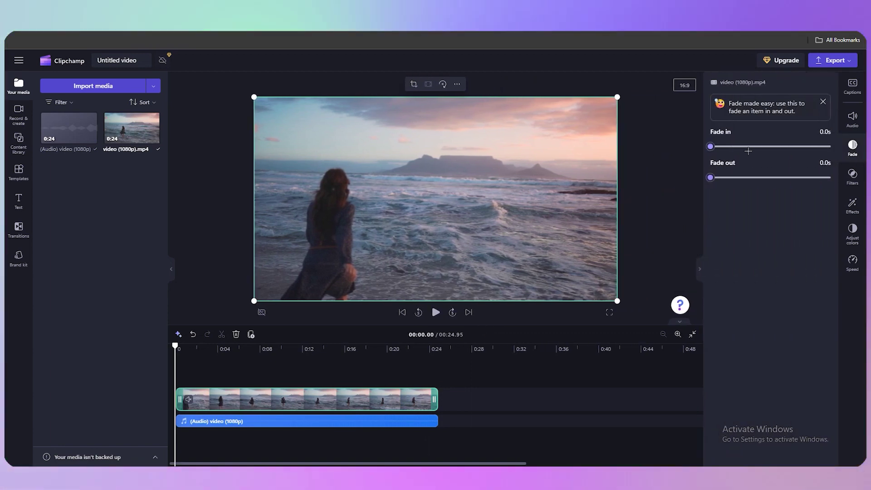
mouse_move(711, 146)
left_mouse_down()
mouse_move(747, 146)
mouse_move(716, 147)
left_mouse_up()
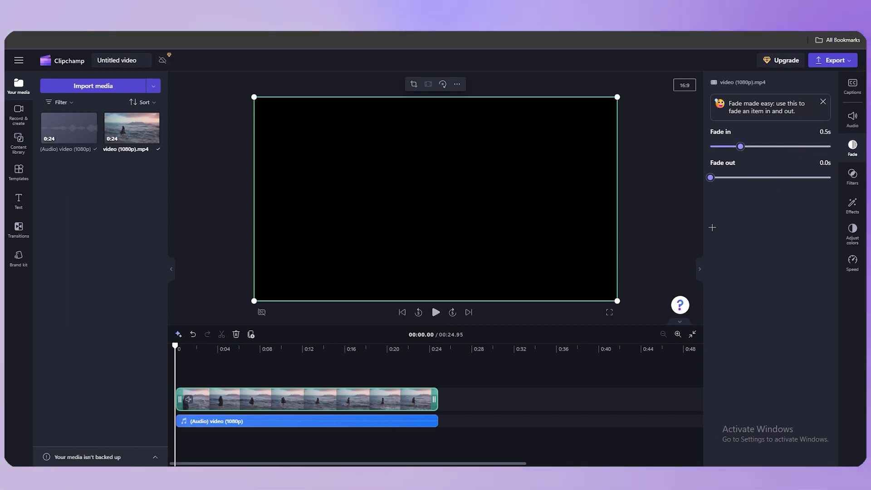
left_click(436, 312)
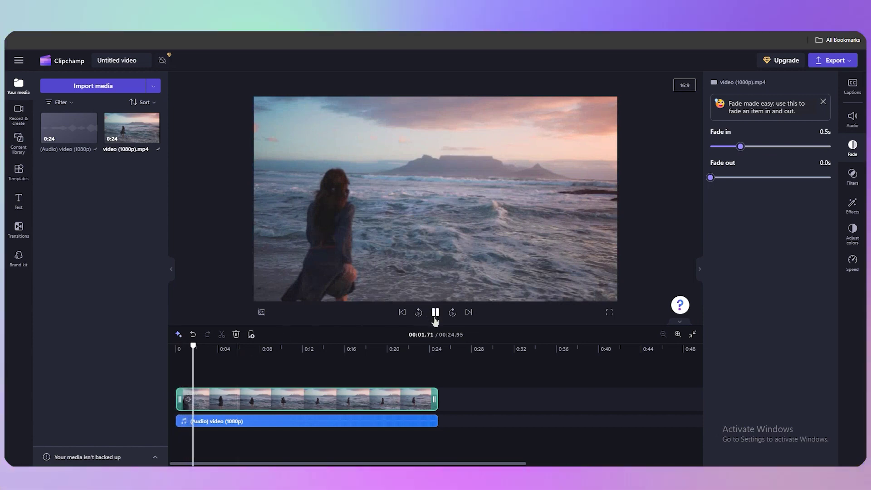
left_click_drag(197, 347, 153, 348)
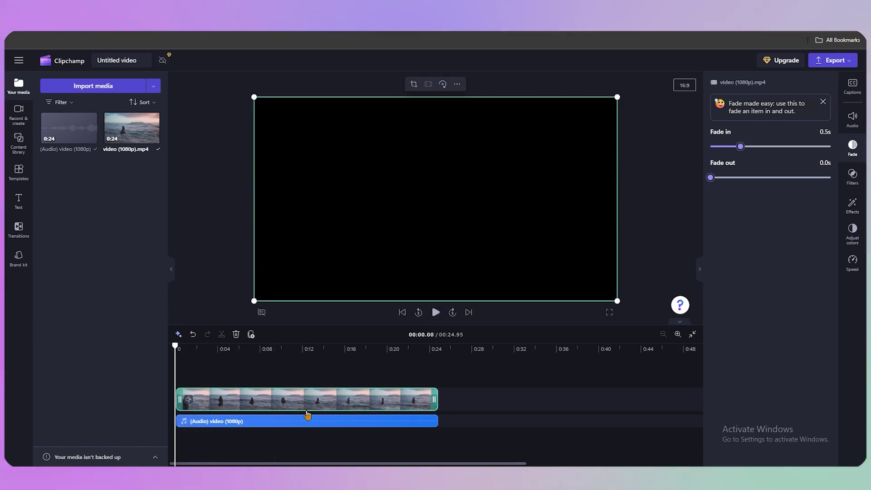
left_click(455, 377)
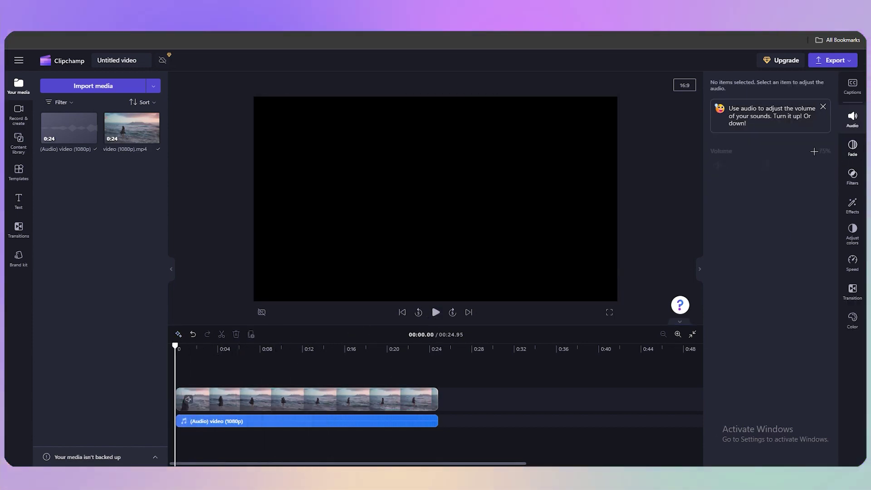
left_click(308, 399)
Step: Apply the Winter filter to the beach clip and show the video effects list
left_click(855, 183)
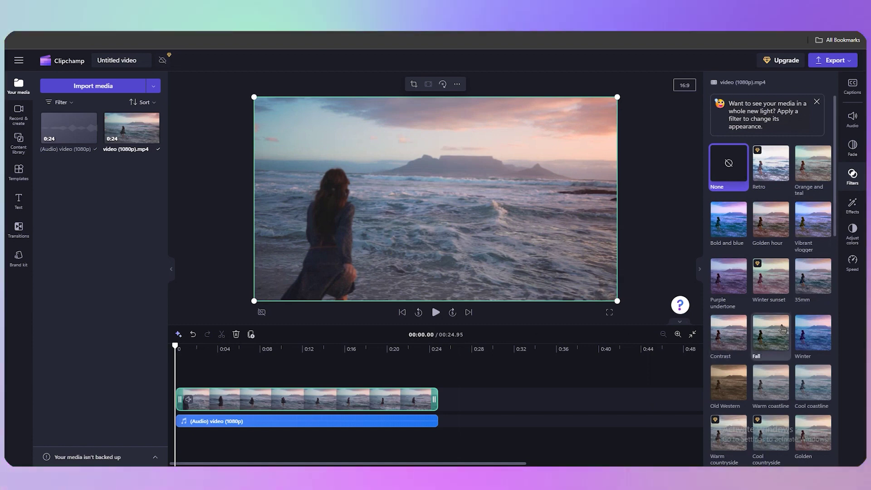
scroll(731, 244, "down", 2)
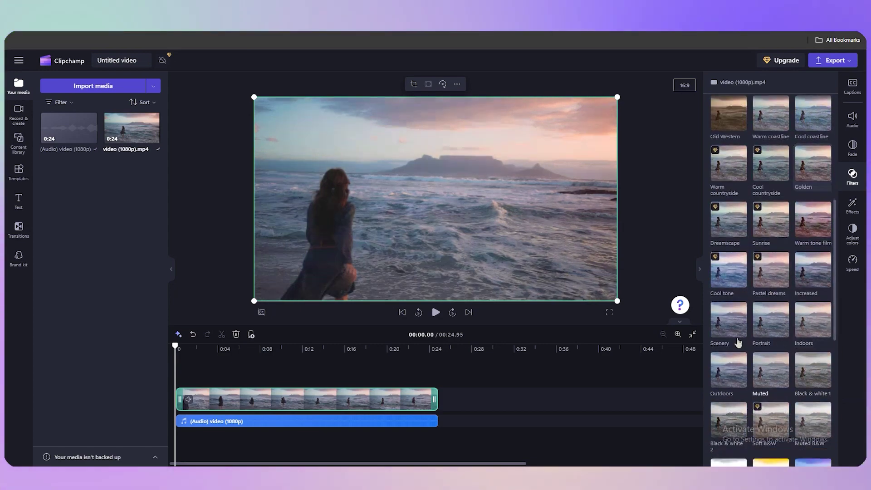
scroll(789, 349, "down", 10)
scroll(768, 353, "up", 5)
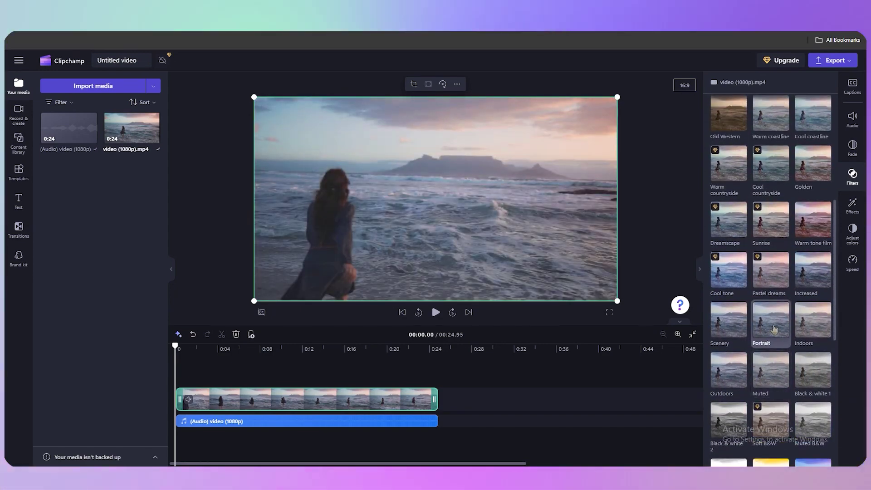
scroll(780, 276, "up", 3)
scroll(780, 275, "up", 2)
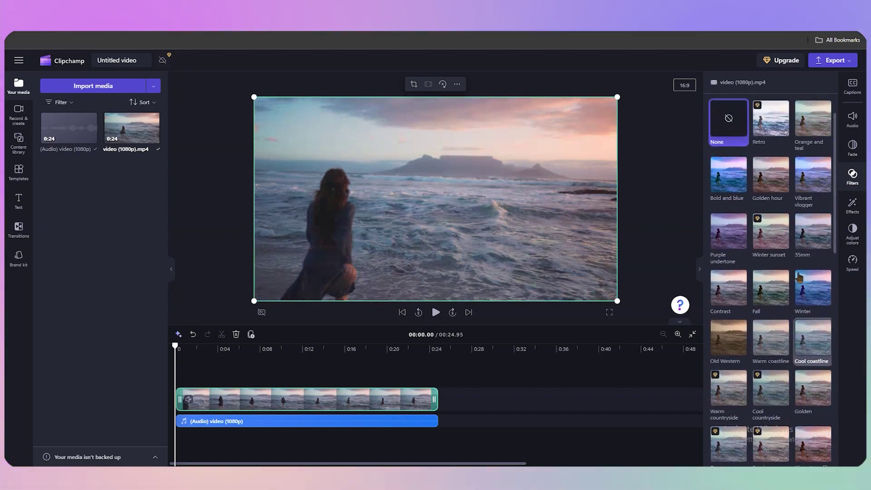
left_click(813, 288)
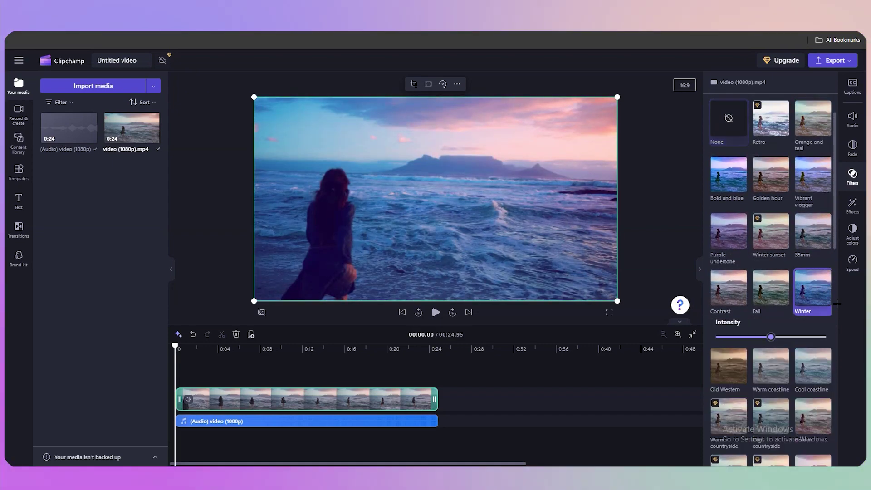
left_click(852, 204)
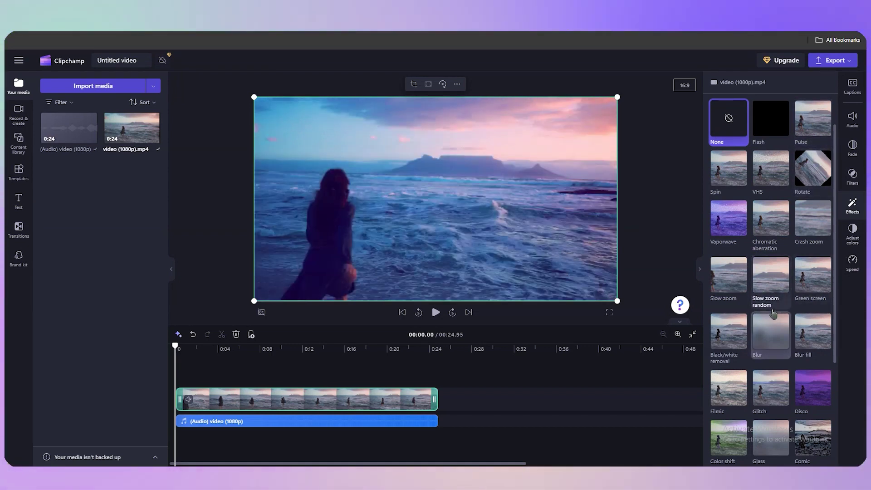
left_click(755, 325)
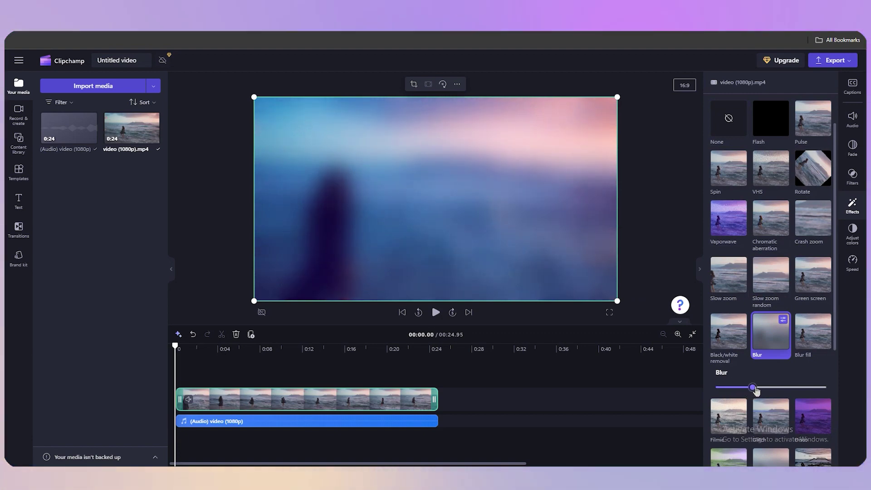
left_click_drag(729, 387, 707, 390)
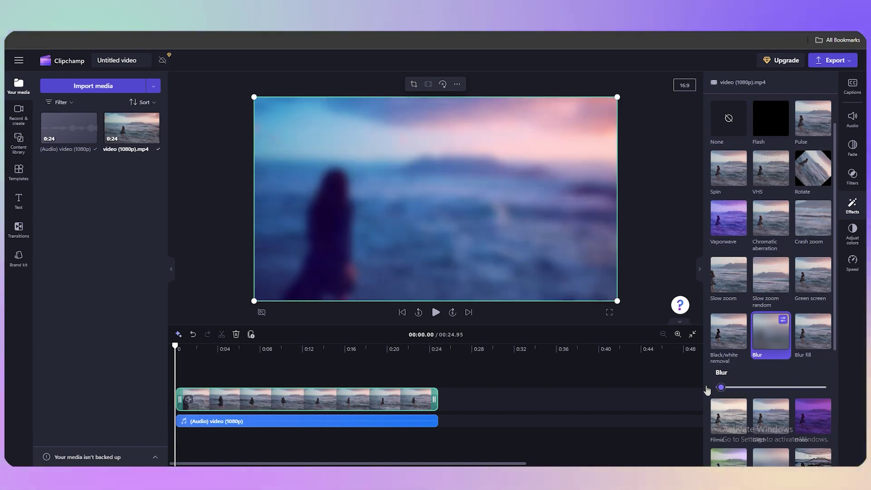
left_click(770, 348)
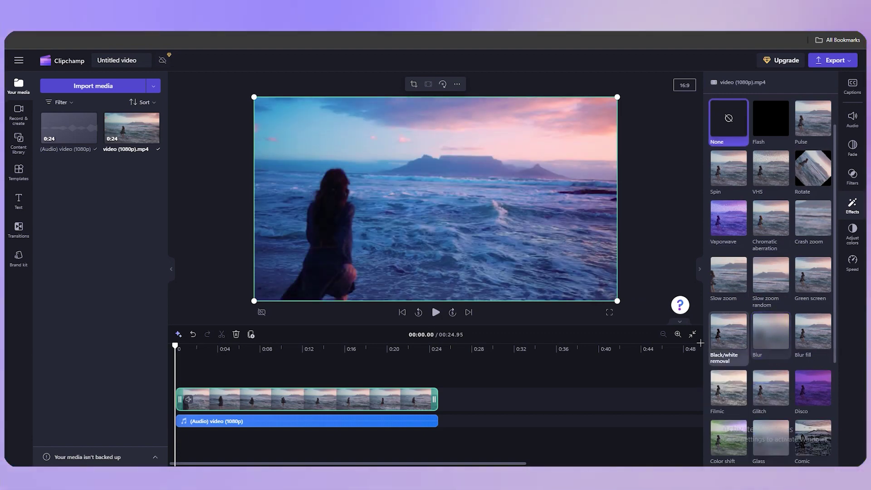
Step: Lower the clip's saturation, slightly raise contrast and exposure, and keep Normal blend mode
left_click(839, 230)
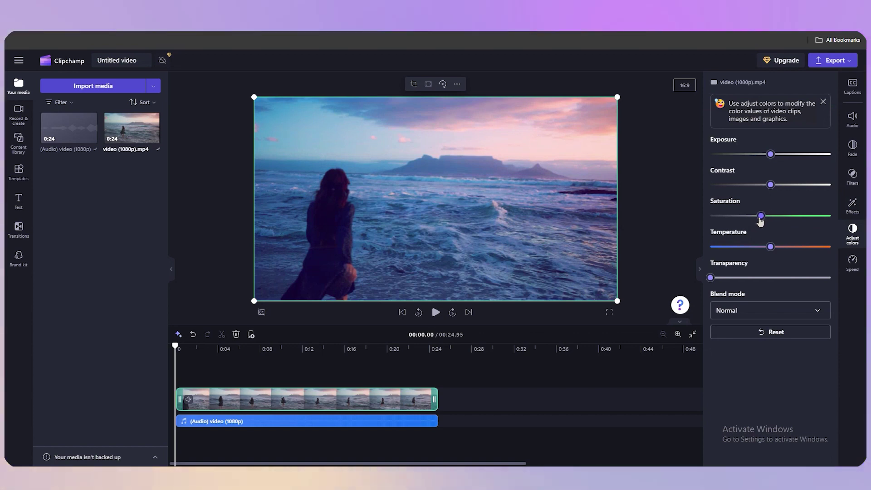
left_click_drag(760, 217, 758, 218)
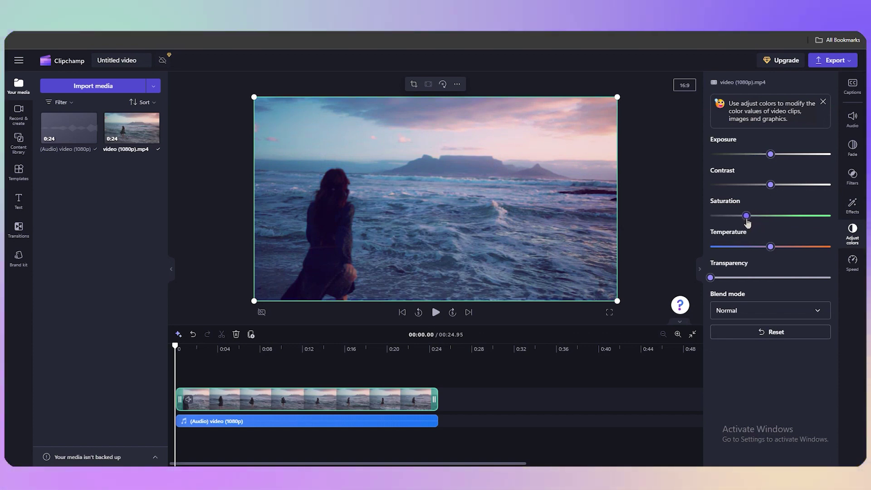
left_click_drag(771, 185, 778, 186)
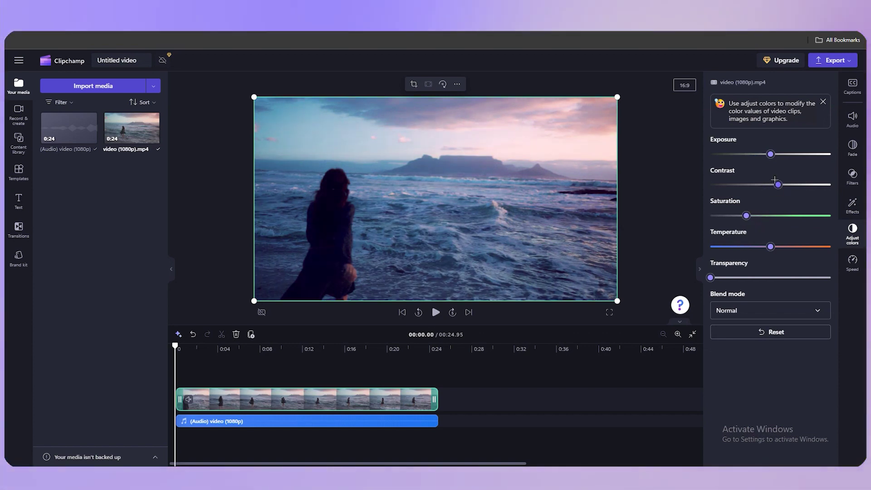
left_click_drag(770, 155, 776, 155)
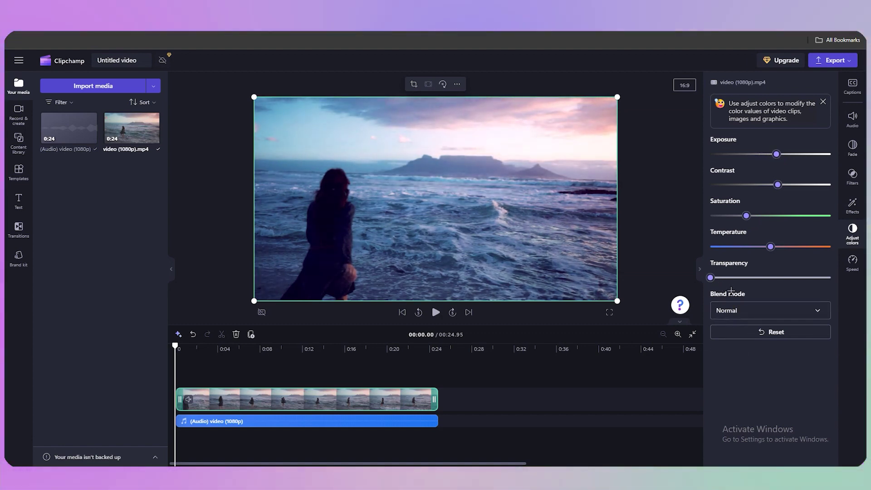
left_click(763, 311)
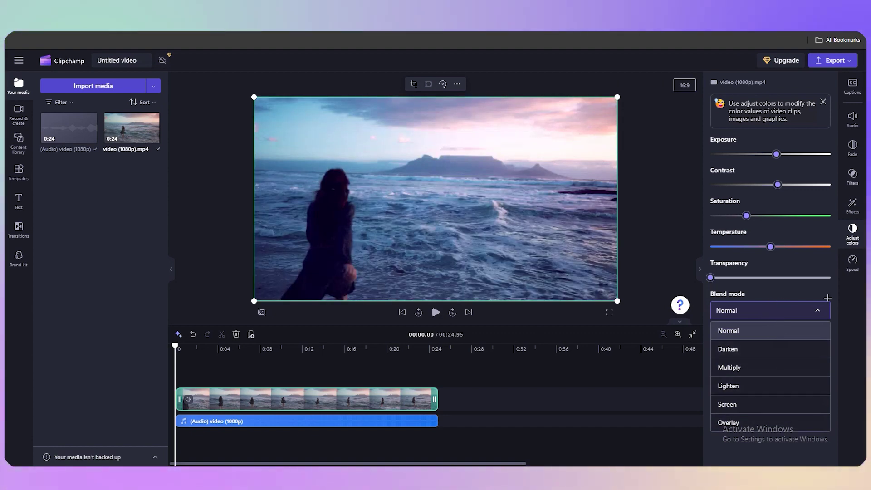
left_click(789, 311)
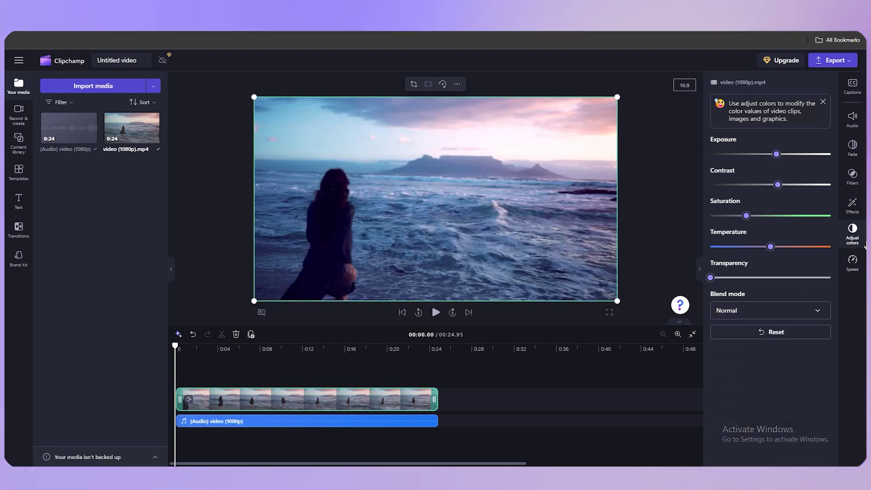
Step: Set the beach clip's speed to 1.7x, shortening the project to 16.63 s
left_click(852, 262)
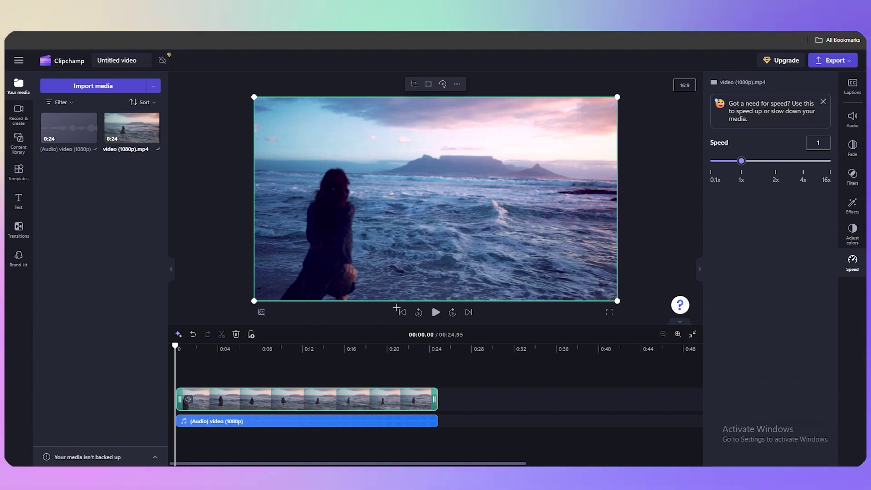
left_click_drag(741, 161, 761, 168)
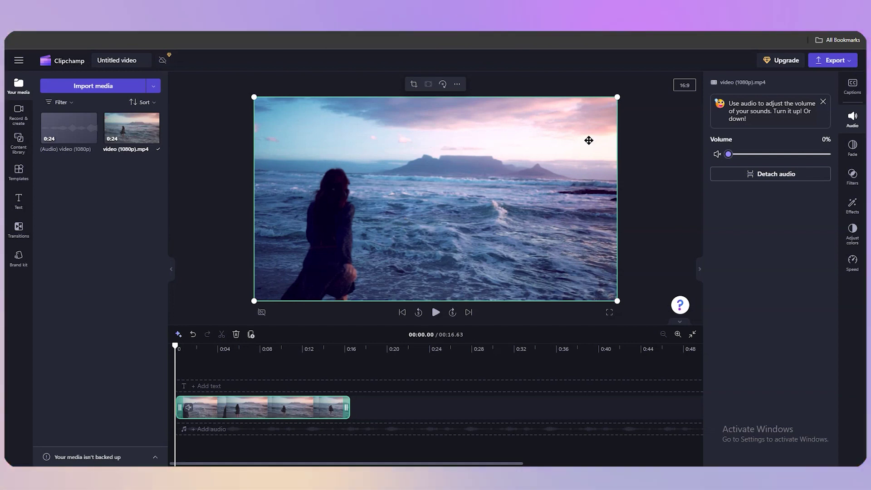
left_click(684, 87)
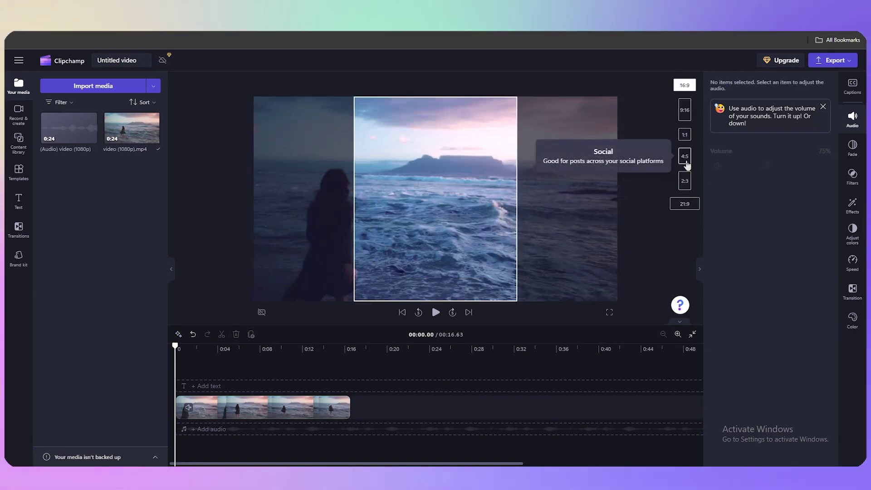
left_click(685, 181)
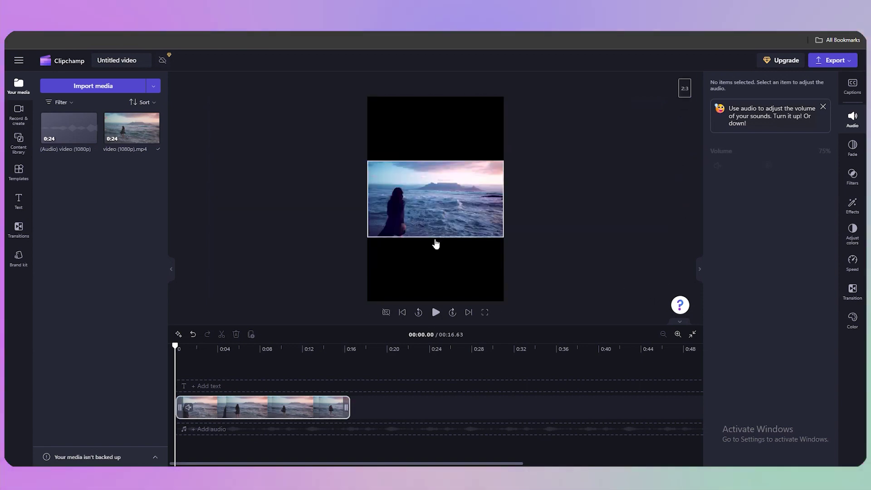
left_click(415, 207)
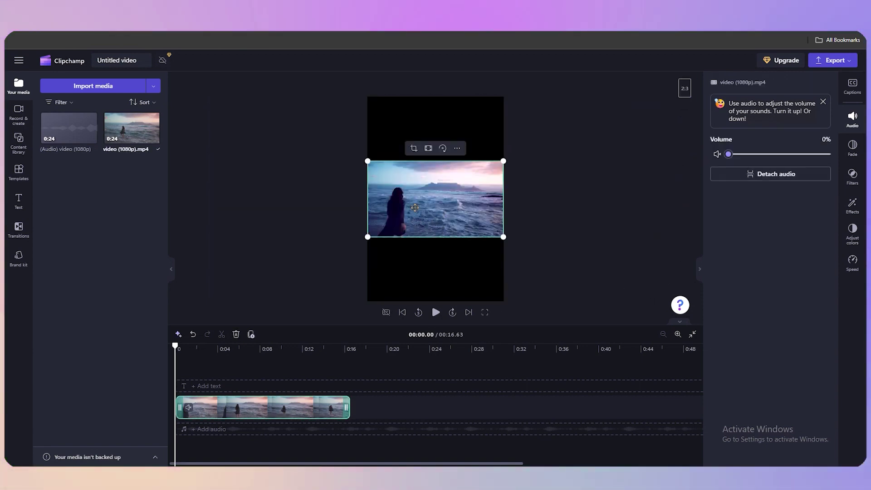
left_click(428, 150)
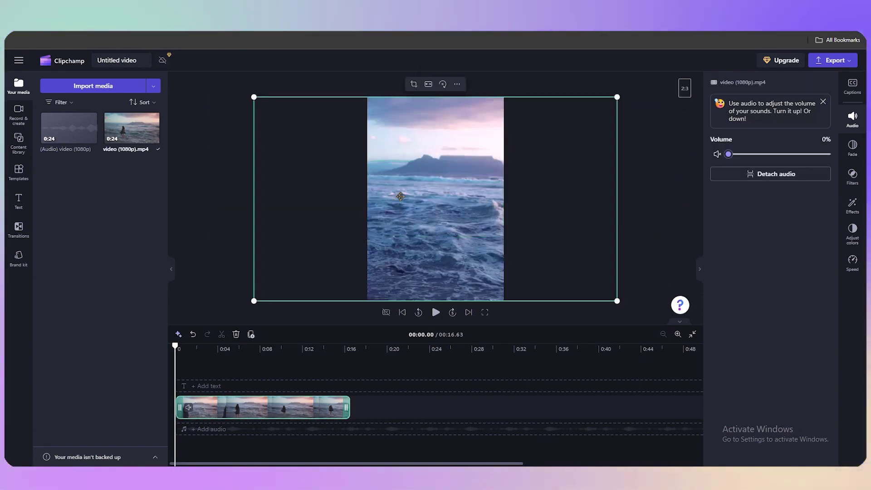
mouse_move(400, 196)
left_mouse_down()
mouse_move(486, 193)
mouse_move(386, 196)
mouse_move(415, 196)
left_mouse_up()
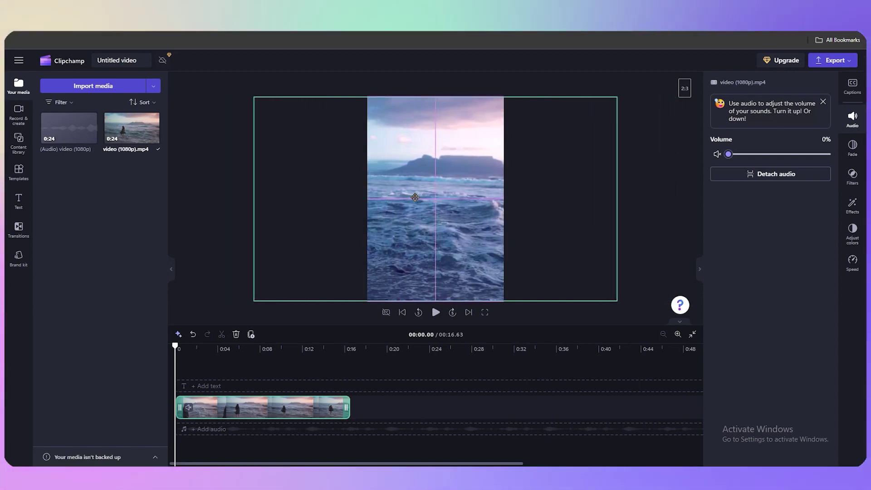
left_click_drag(256, 100, 260, 121)
left_click(675, 86)
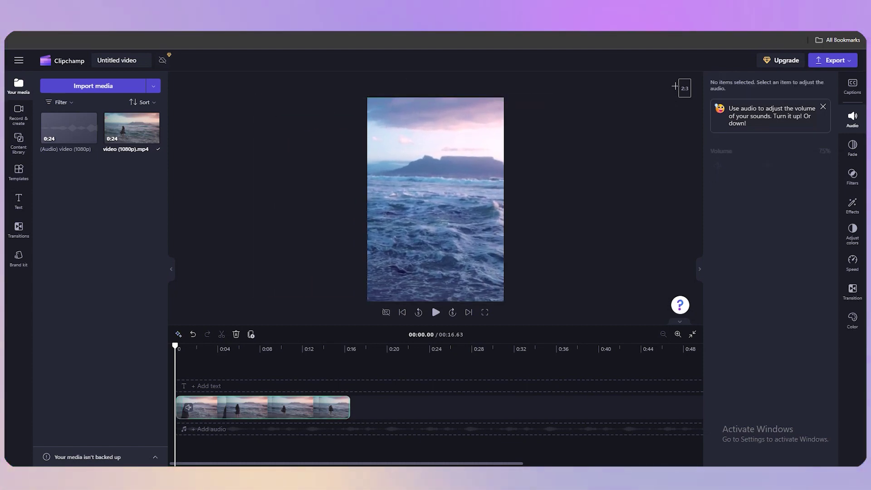
left_click(680, 87)
left_click(684, 109)
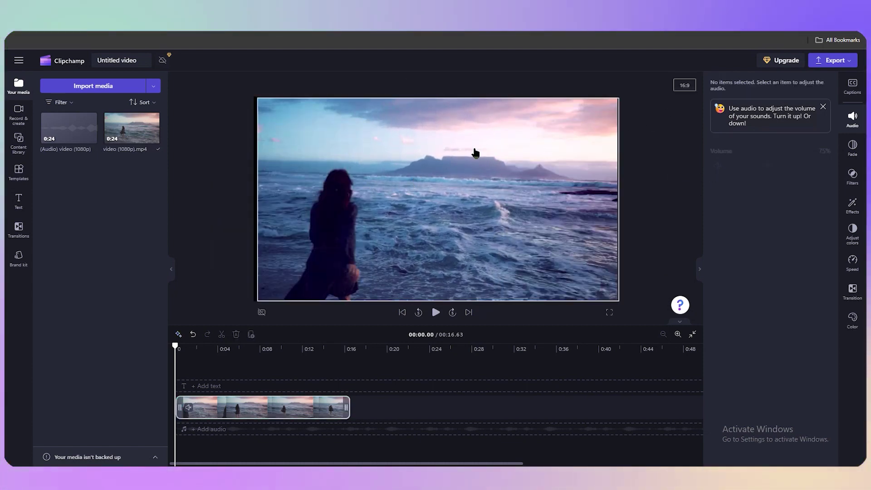
Step: Crop the beach video slightly in the preview and apply the crop
left_click(475, 153)
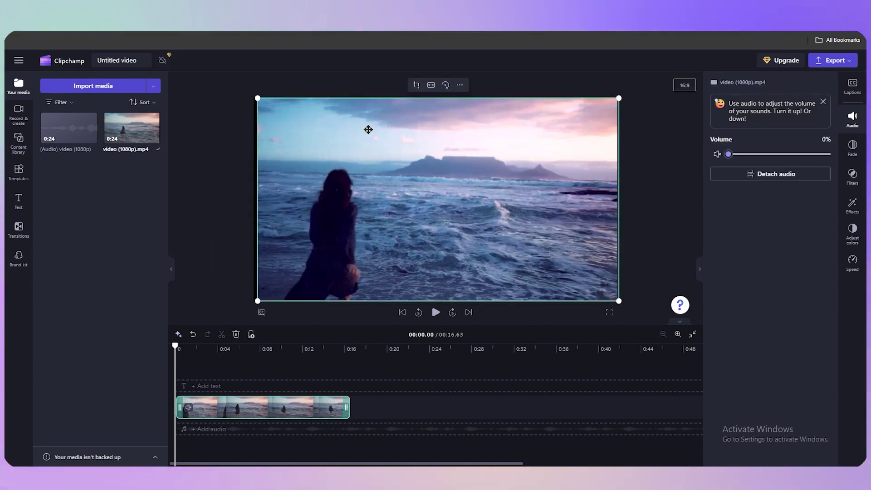
left_click(418, 88)
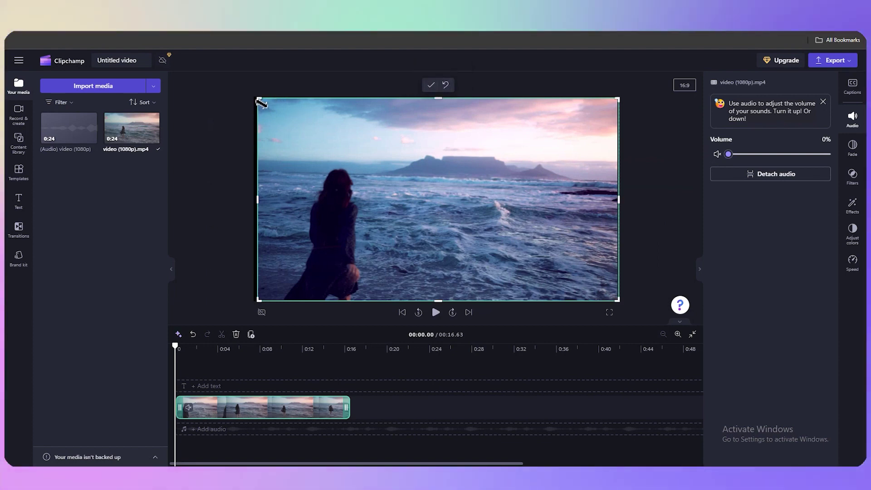
left_click_drag(453, 100, 439, 99)
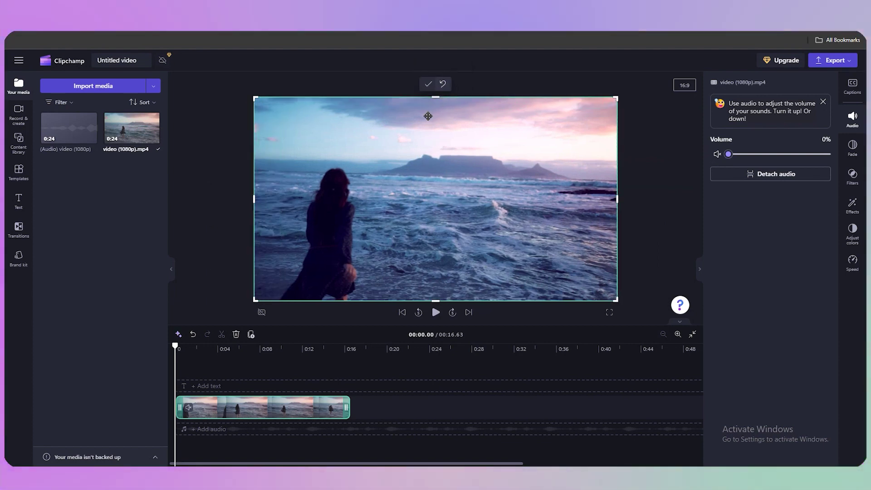
left_click(404, 143)
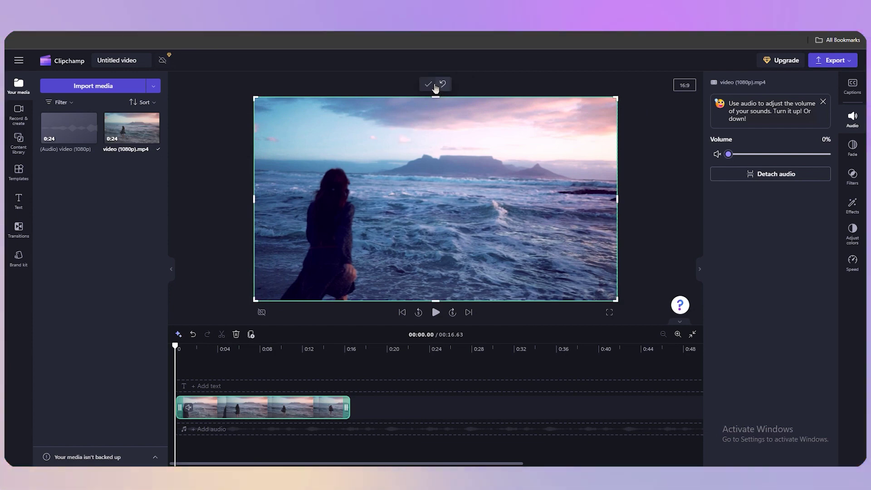
Step: Recentre and enlarge the video from its corners to fill the 16:9 frame
left_click_drag(430, 130, 430, 132)
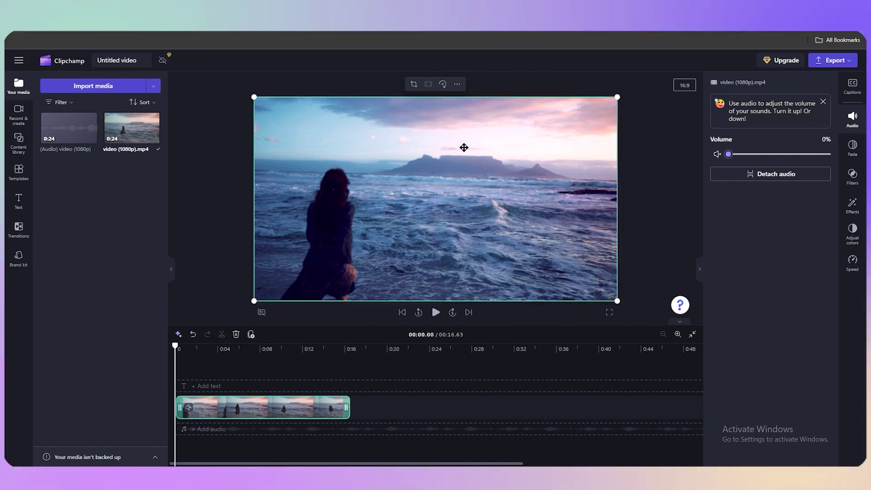
left_click_drag(254, 98, 249, 94)
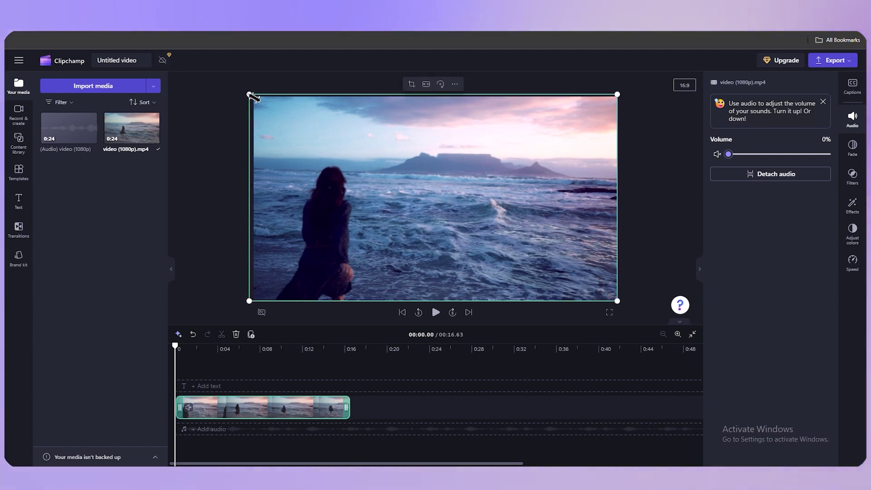
left_click_drag(617, 301, 621, 303)
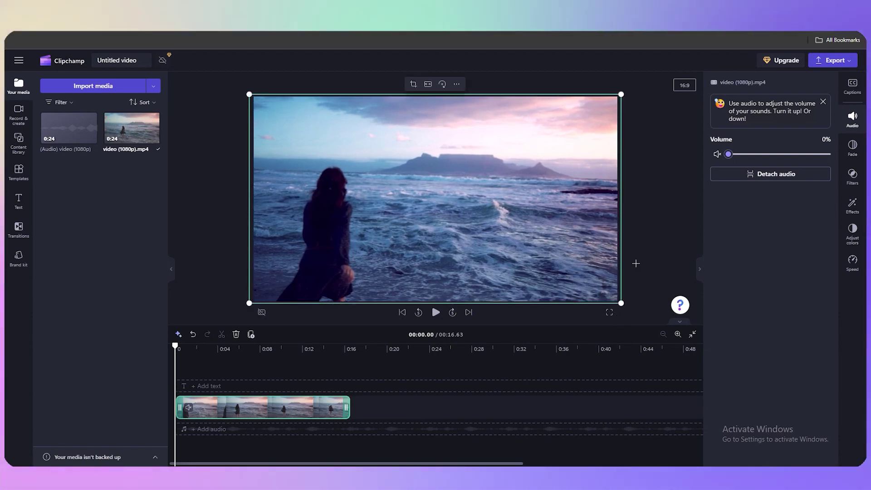
left_click(636, 263)
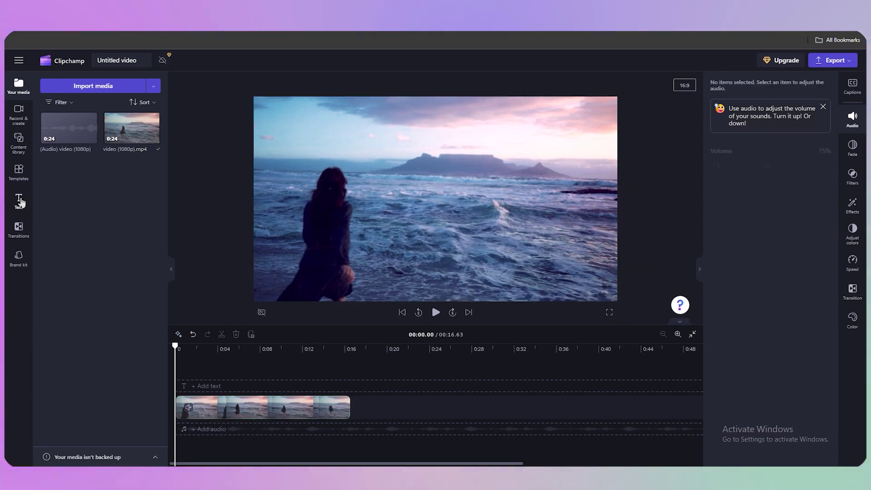
Step: Add the GROOVY title template to the timeline, stretched to the beach clip's full length
left_click(20, 201)
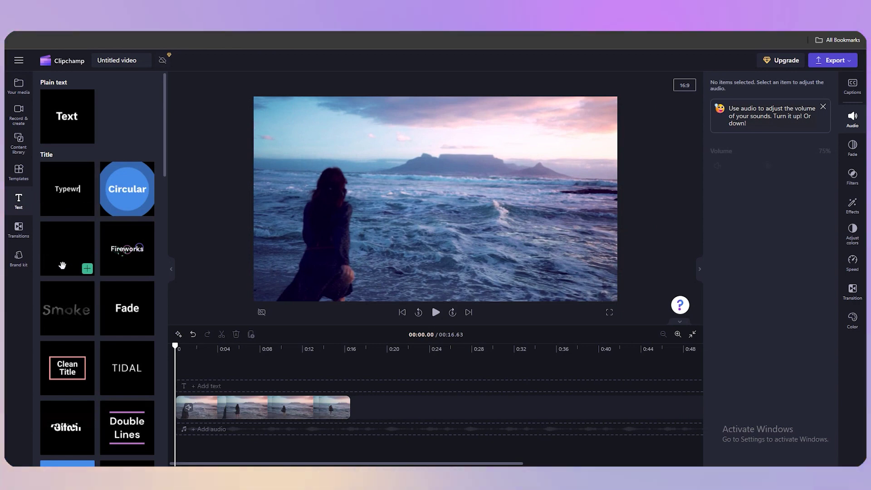
left_click_drag(67, 248, 199, 386)
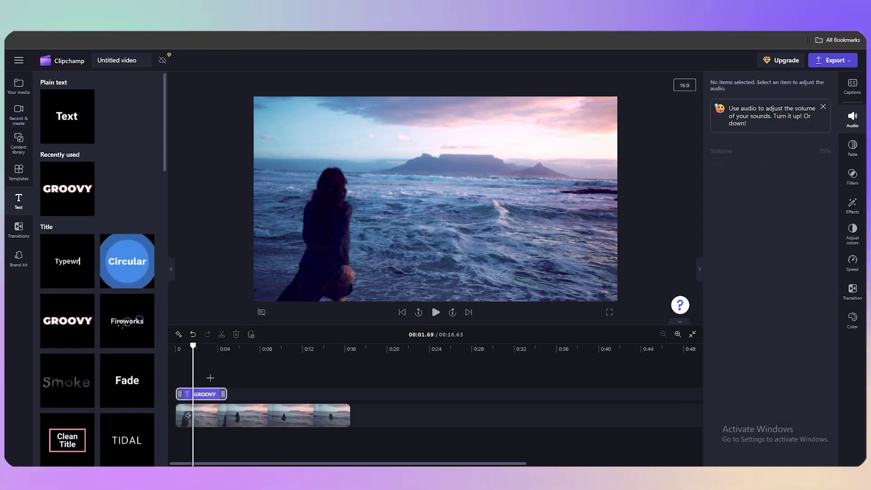
left_click_drag(343, 394, 350, 394)
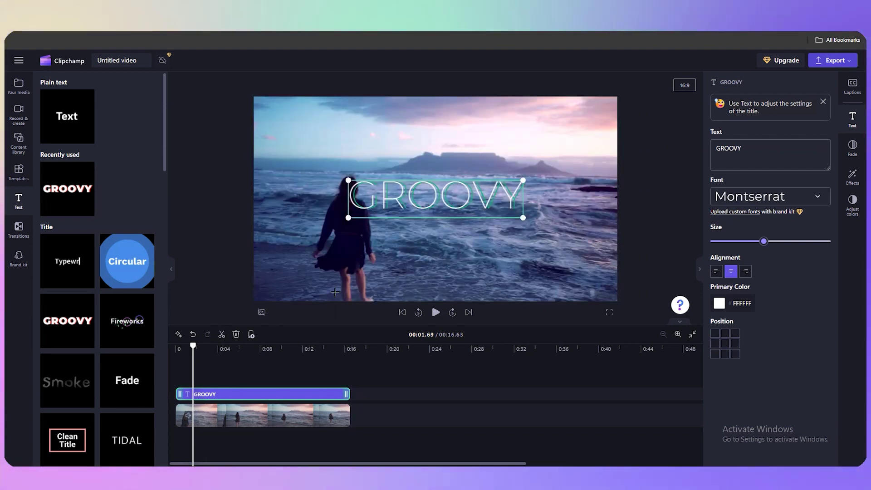
mouse_move(193, 358)
left_mouse_down()
mouse_move(245, 358)
mouse_move(177, 359)
left_mouse_up()
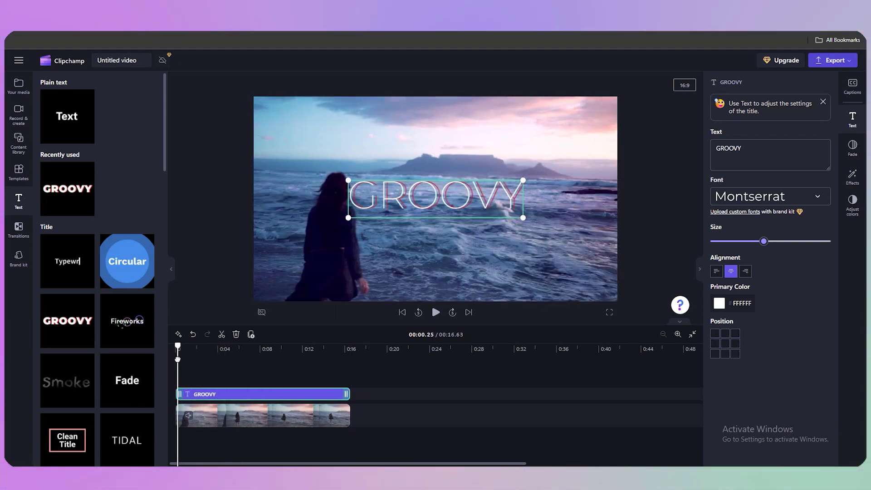
Step: Replace the GROOVY text with SHORE LINE and try the Krona One font
triple_click(773, 149)
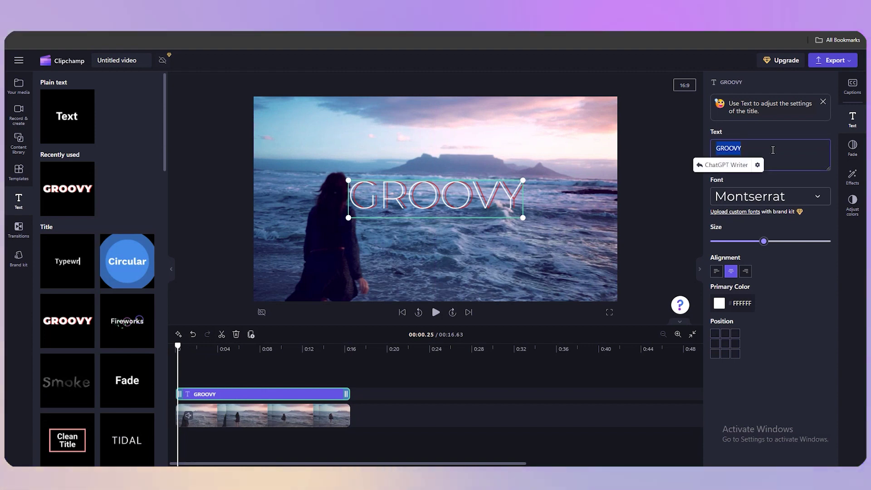
type("SHORE LINE")
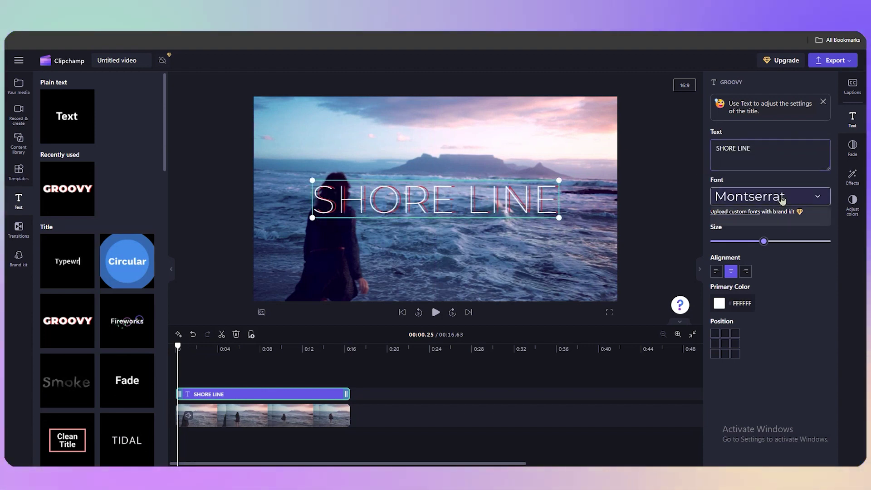
left_click(782, 198)
scroll(765, 329, "down", 3)
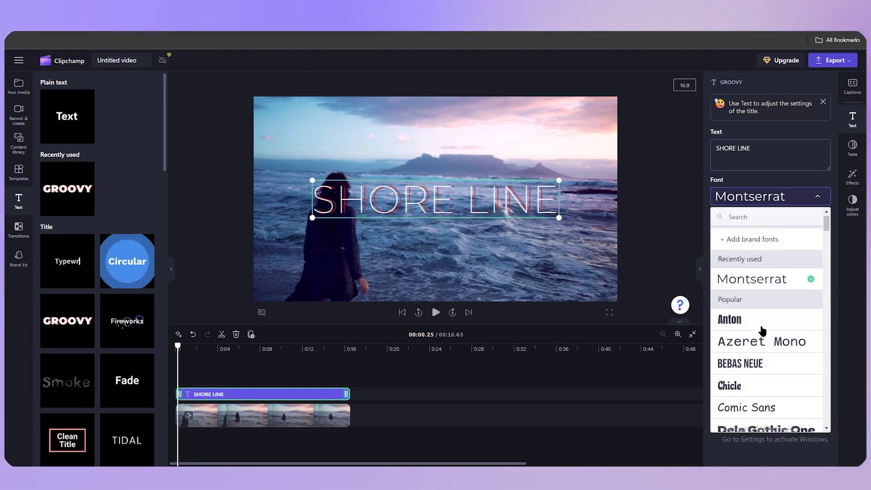
scroll(772, 278, "up", 3)
scroll(773, 326, "down", 5)
scroll(773, 329, "up", 2)
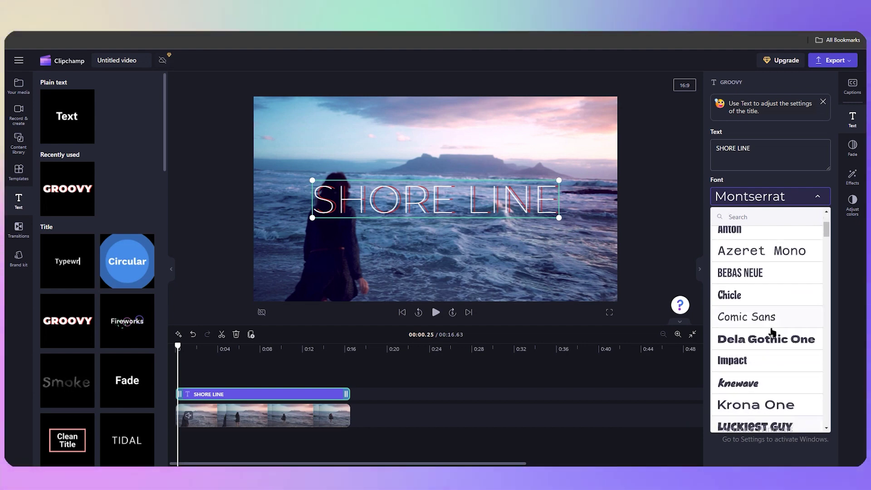
scroll(770, 295, "down", 3)
left_click(769, 287)
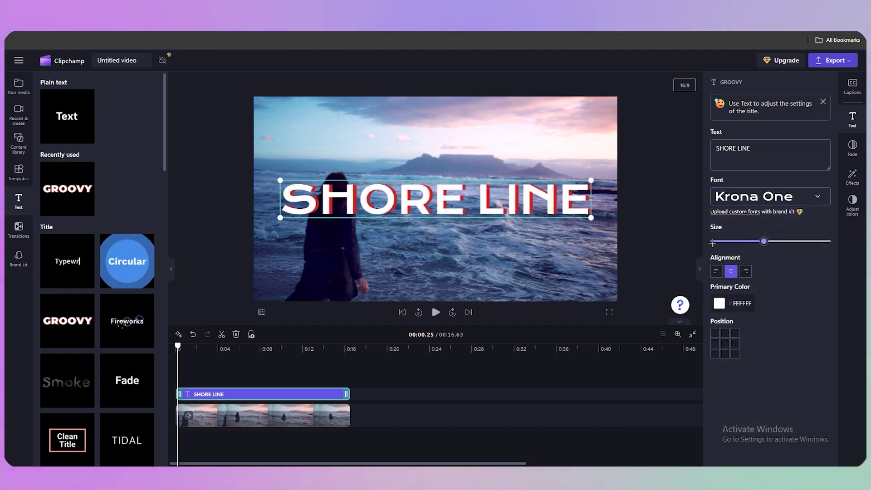
Step: Switch the title font to Anton, reduce its size, and right-align it
left_click(787, 200)
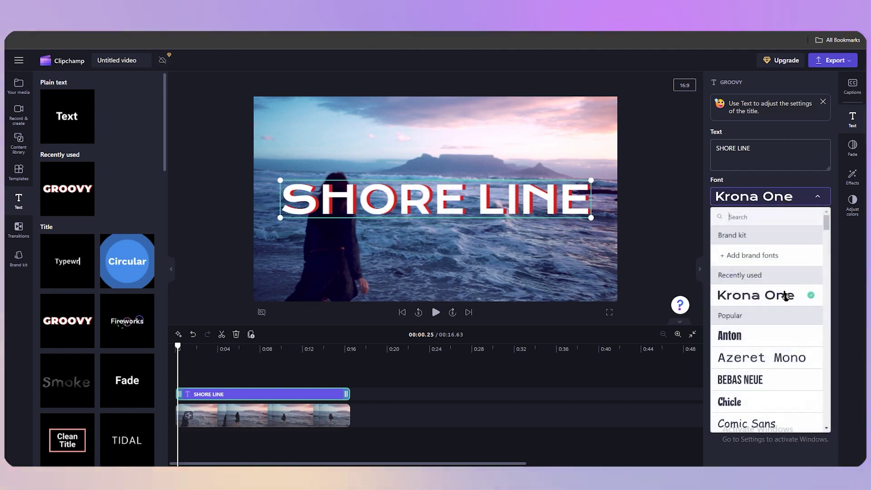
left_click(728, 335)
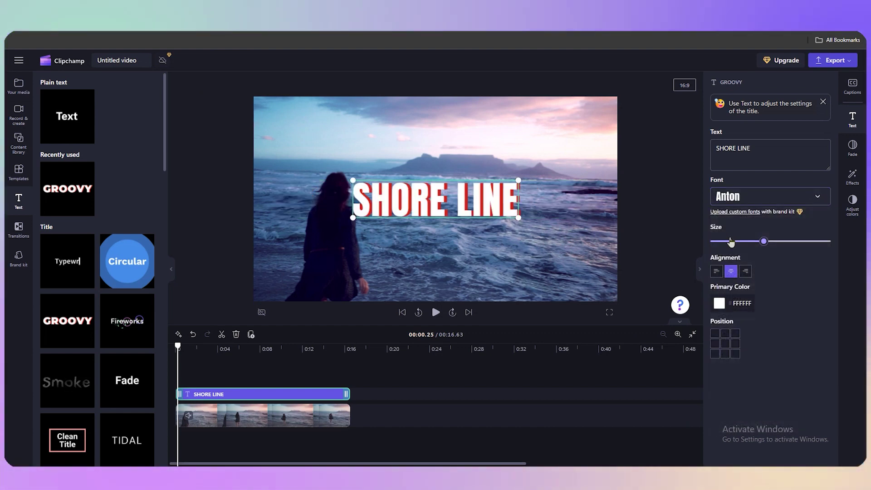
left_click_drag(761, 241, 742, 244)
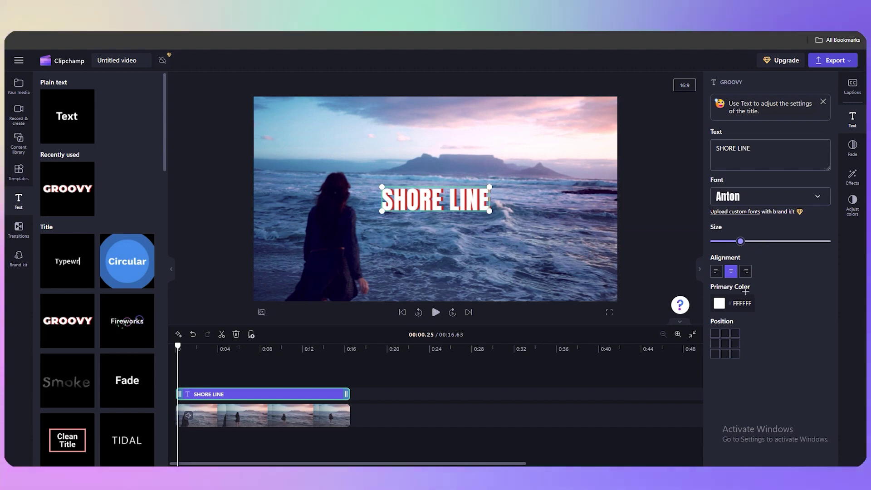
left_click(744, 273)
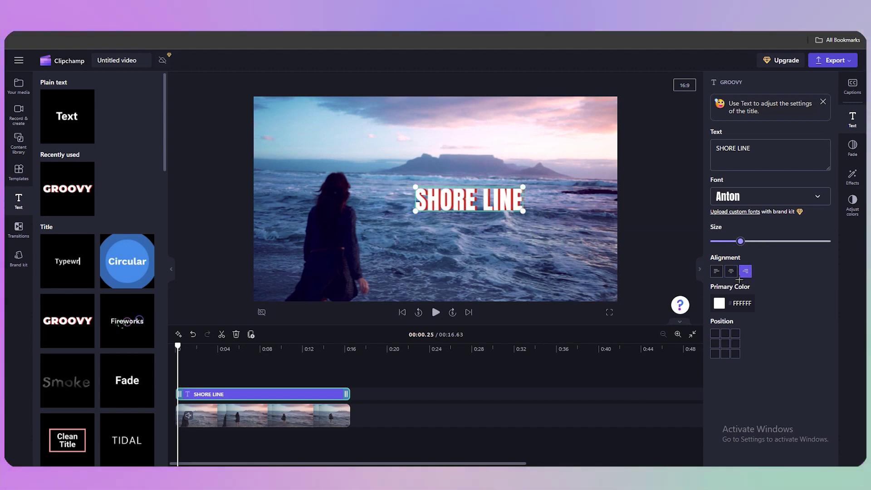
left_click(853, 147)
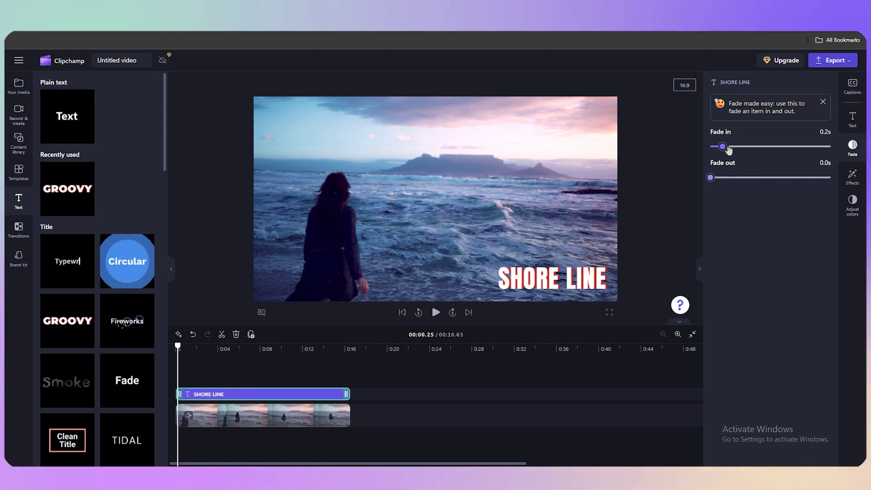
Step: Set the SHORE LINE title to fade in over 0.7s and out over 0.3s
left_click_drag(728, 150, 747, 150)
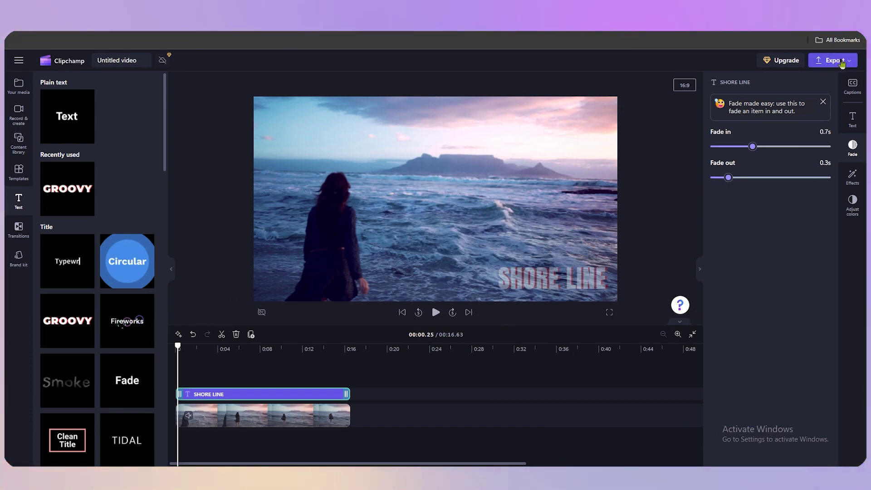
left_click(829, 67)
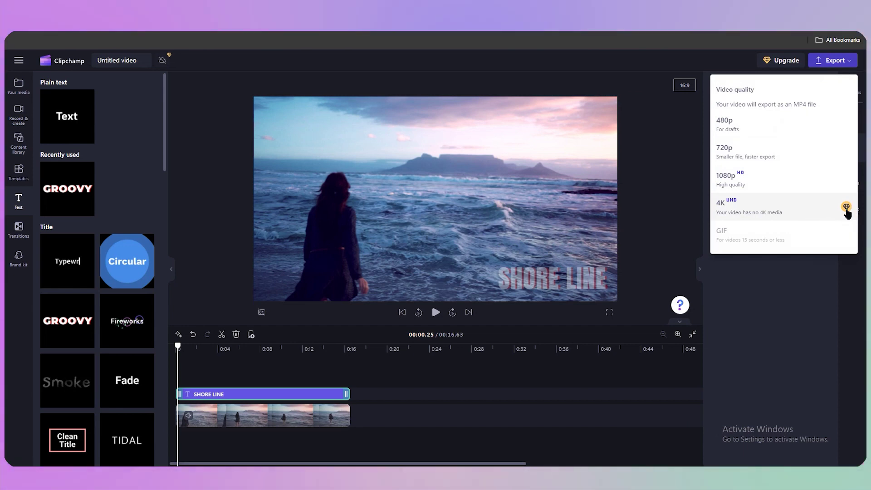
Step: Dismiss the premium upgrade offer and export the video as a 1080p MP4
left_click(784, 63)
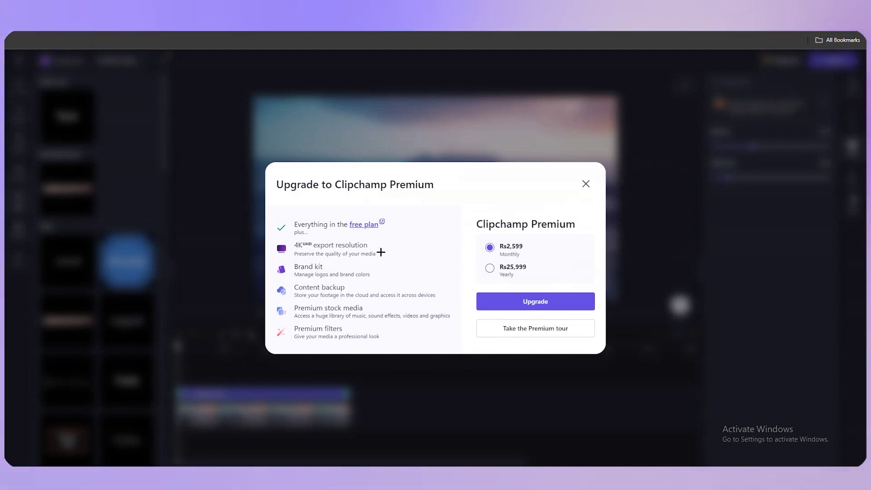
left_click(586, 184)
left_click(834, 61)
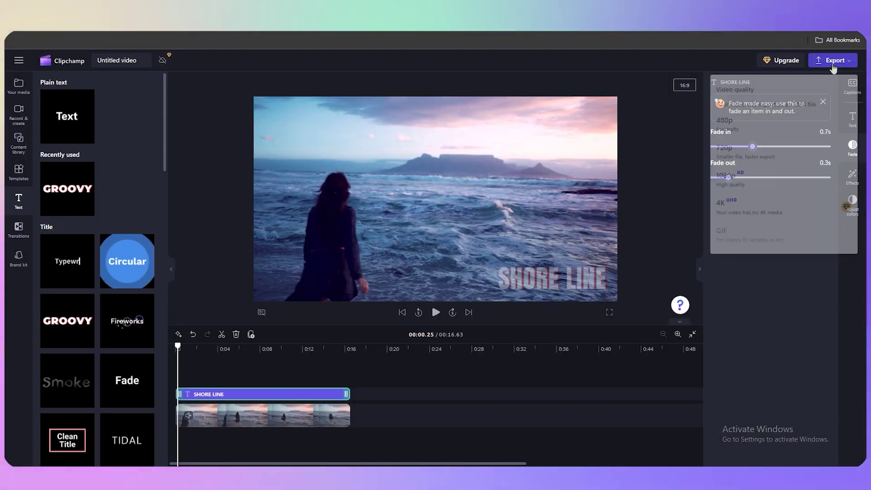
left_click(748, 179)
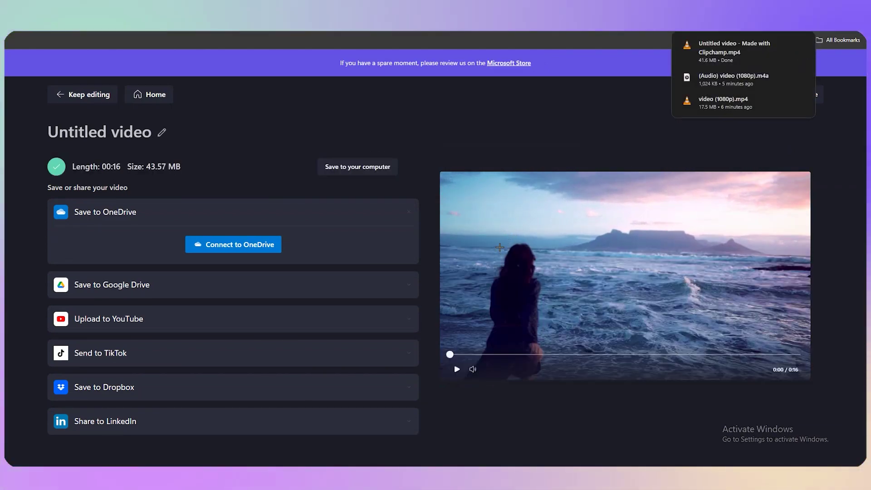
Step: Play 'Untitled video - Made with Clipchamp.mp4' in VLC in full screen
left_click(710, 52)
double_click(727, 304)
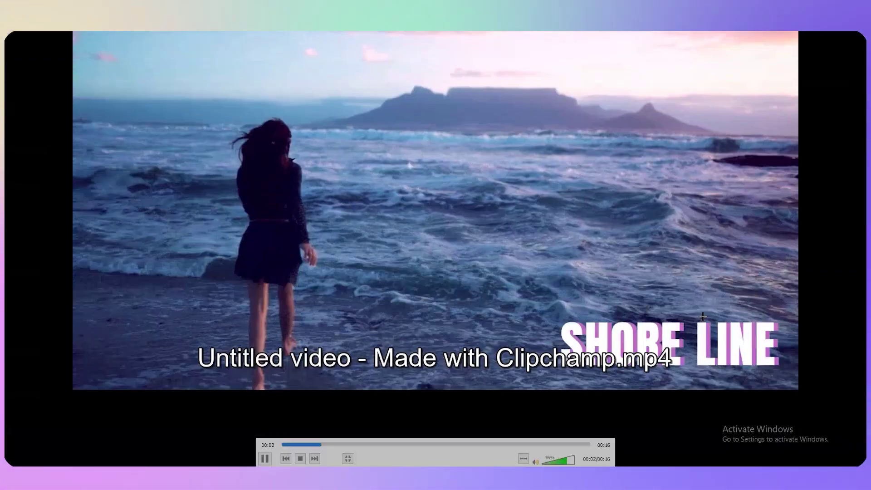